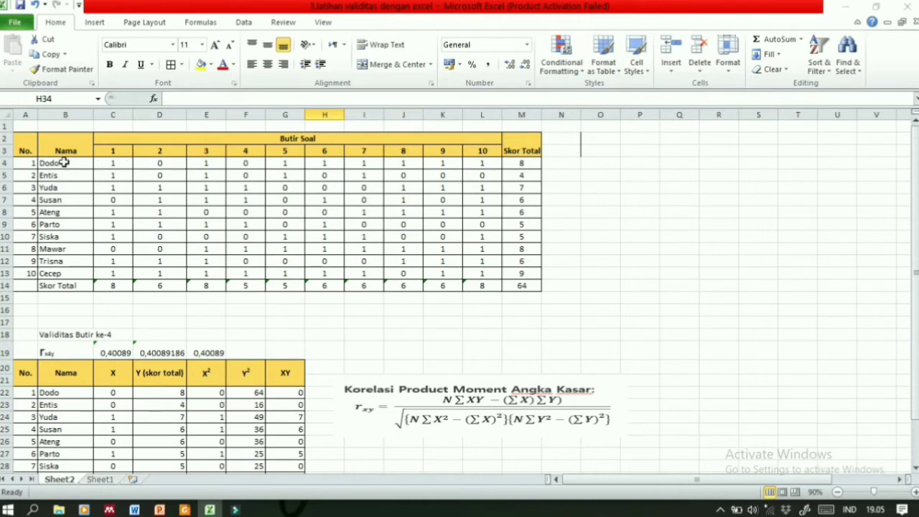
Examine the score table's Skor Total sum formulas per item and per student, along with the product moment correlation formula picture
click(33, 151)
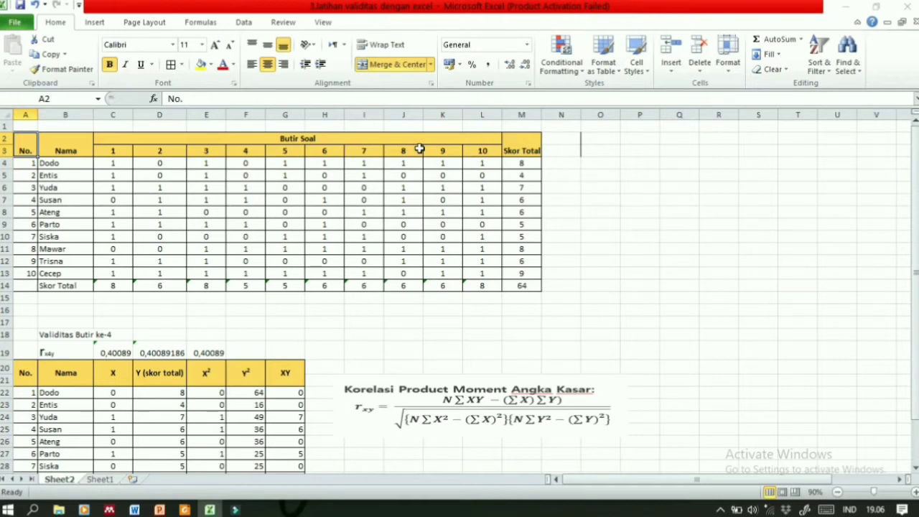
click(112, 287)
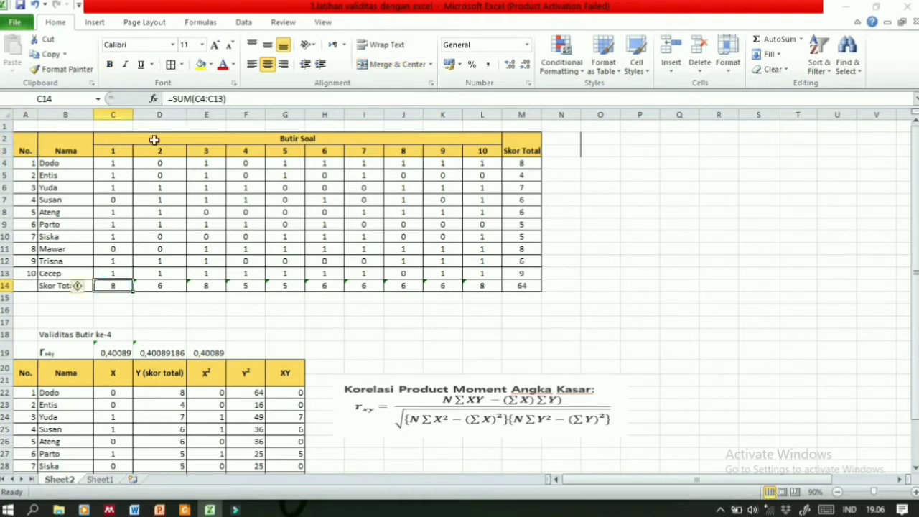
click(519, 163)
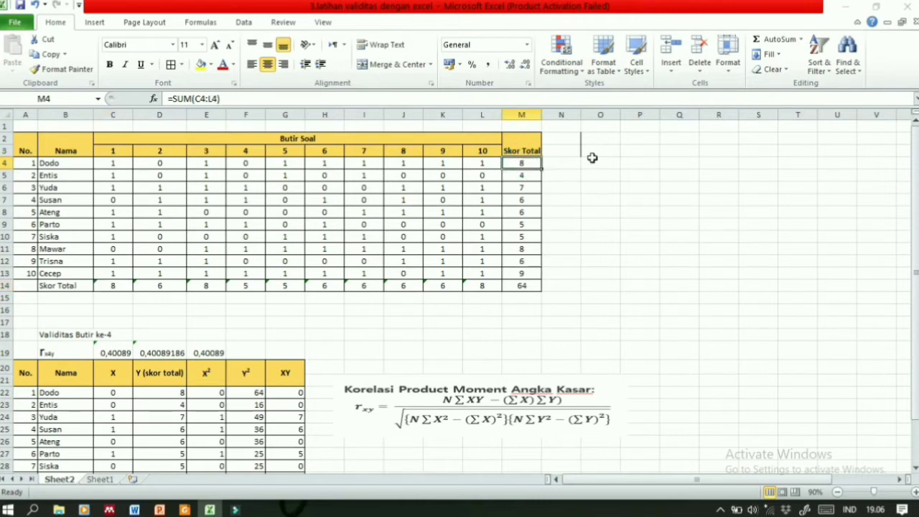
click(115, 288)
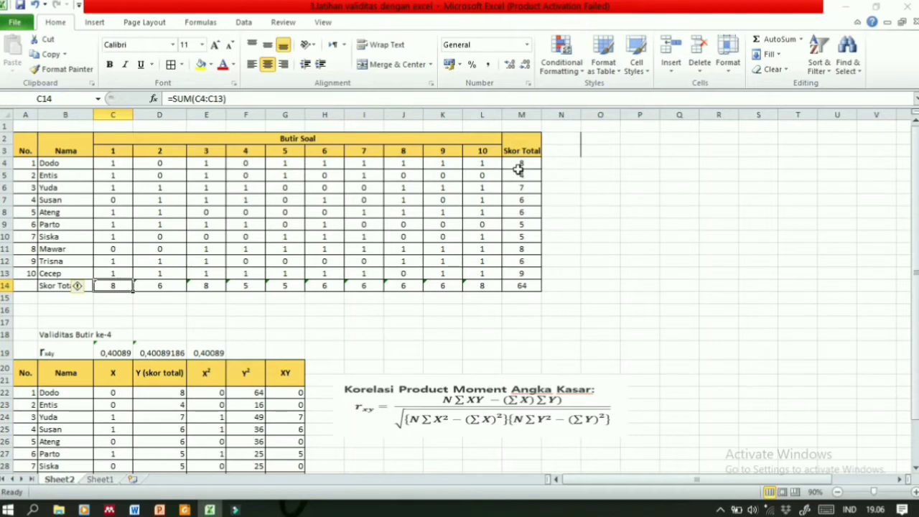
click(417, 419)
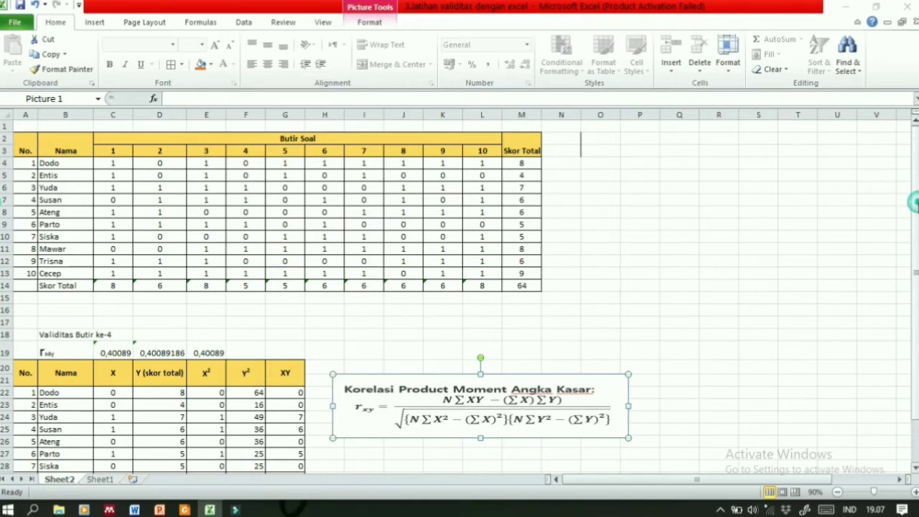
Examine the item 4 validity table and its three correlation formulas in C19, D19 and E19
drag(915, 201, 915, 205)
click(455, 443)
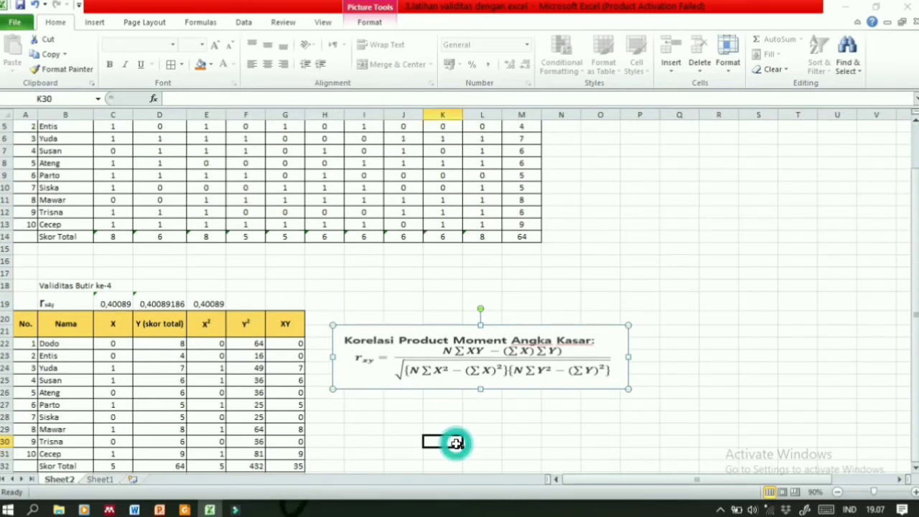
key(Down)
key(Down)
key(Down)
key(Down)
key(Down)
key(Down)
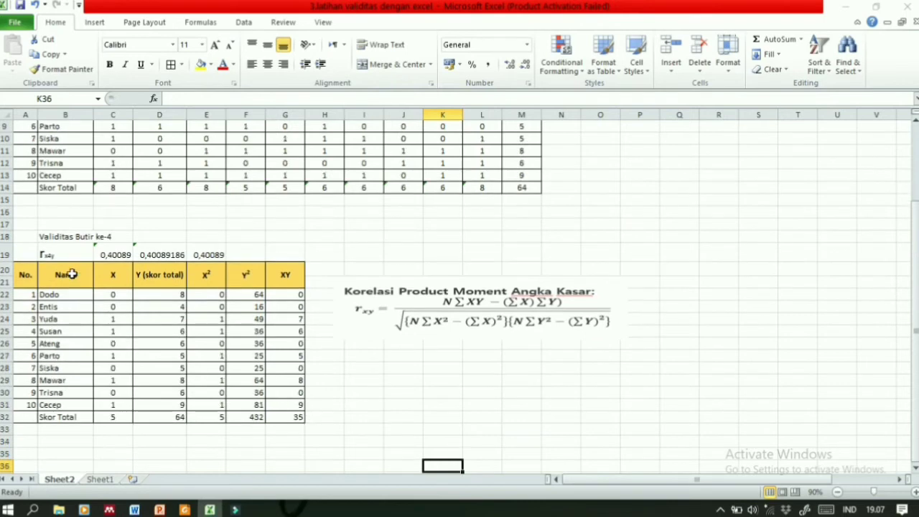
click(66, 254)
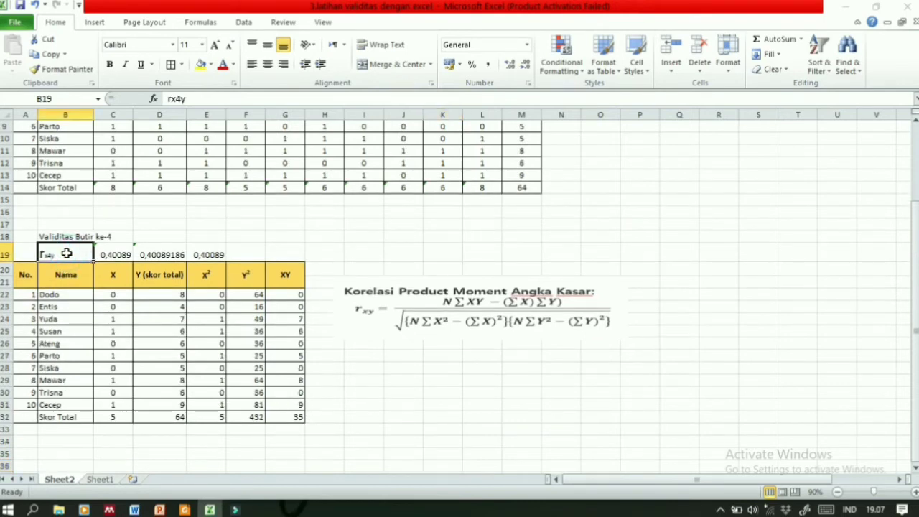
key(Right)
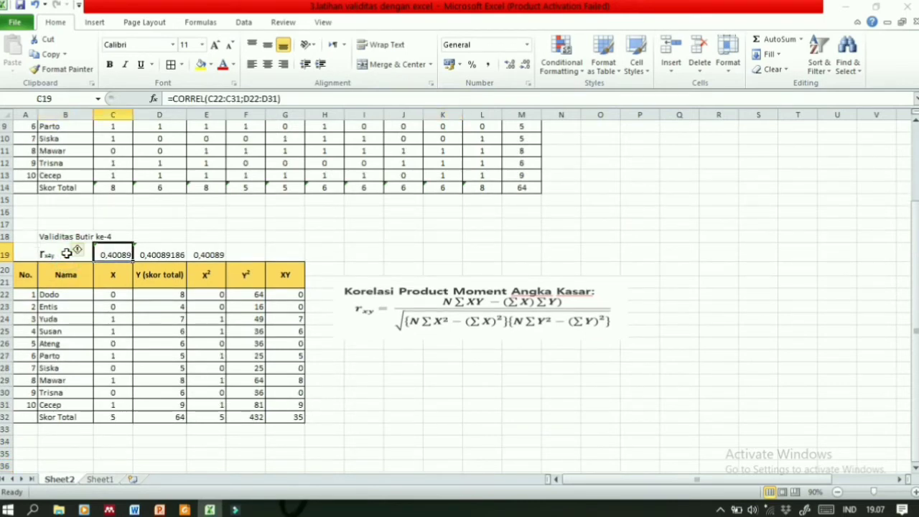
key(Right)
key(Left)
key(Right)
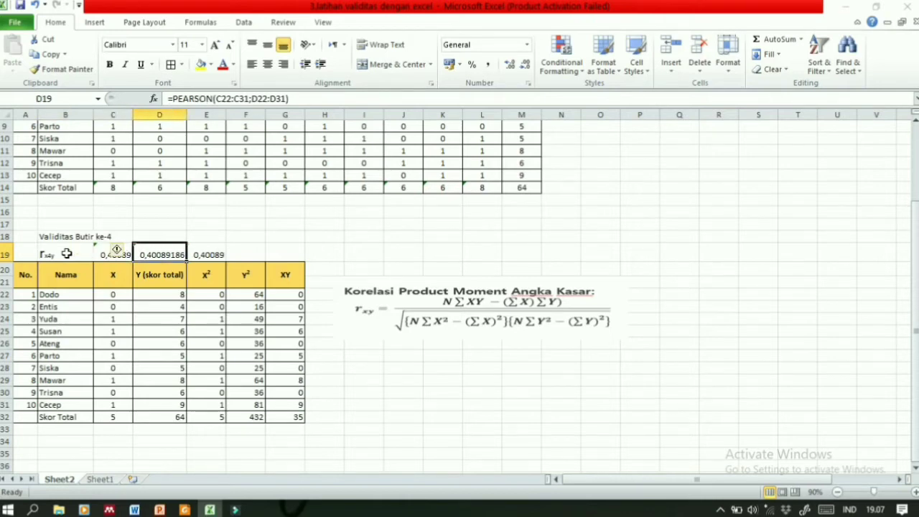
key(Right)
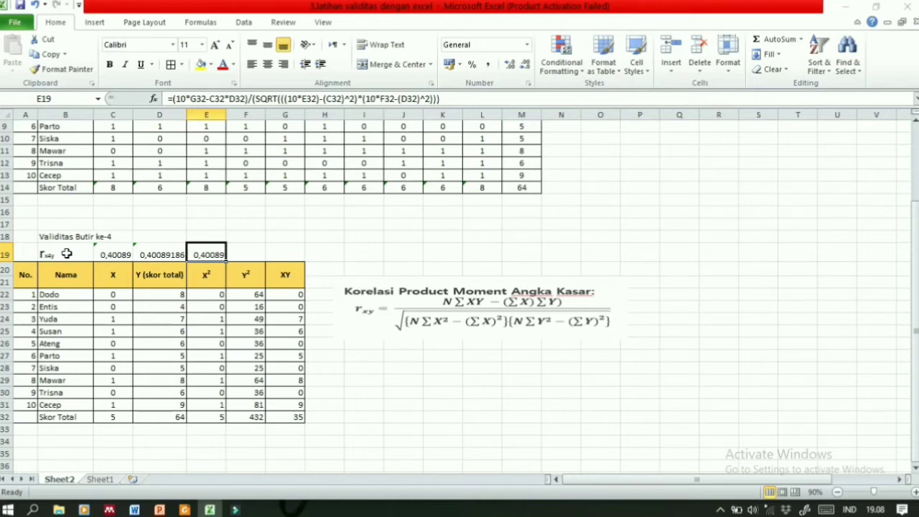
Move the product moment formula picture up to just below the score table, above row 20
click(439, 280)
drag(439, 280, 417, 219)
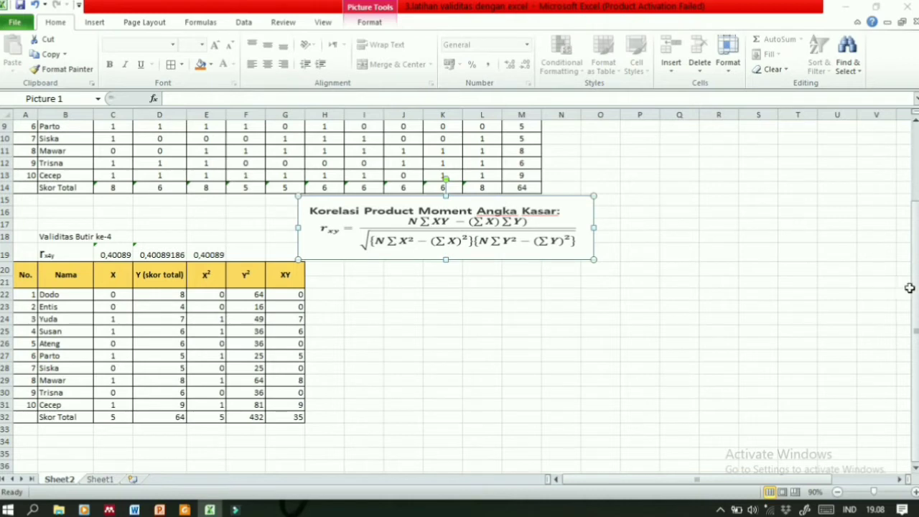
drag(915, 290, 905, 205)
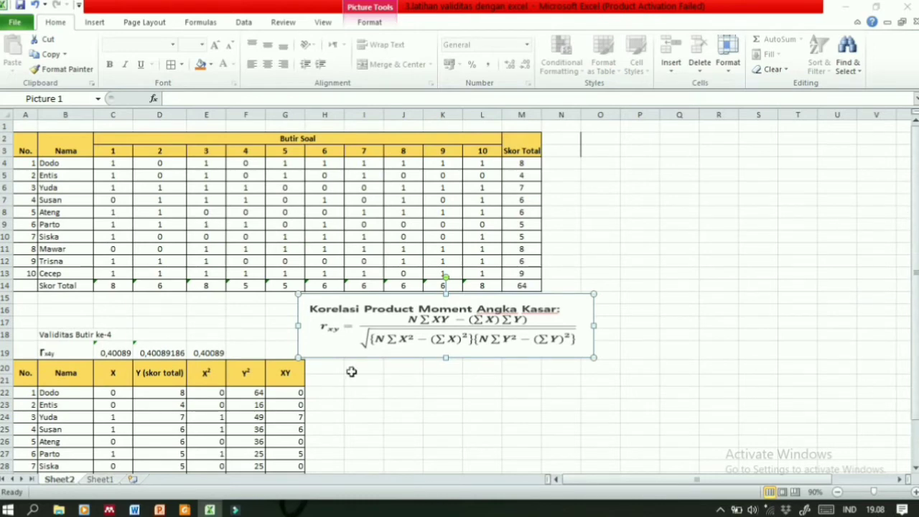
click(406, 369)
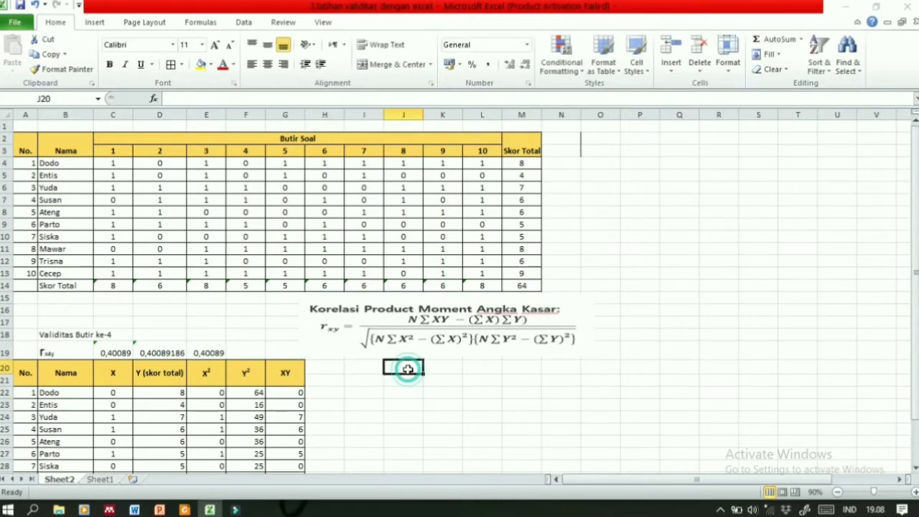
text(Nama)
key(BackSpace)
key(BackSpace)
key(BackSpace)
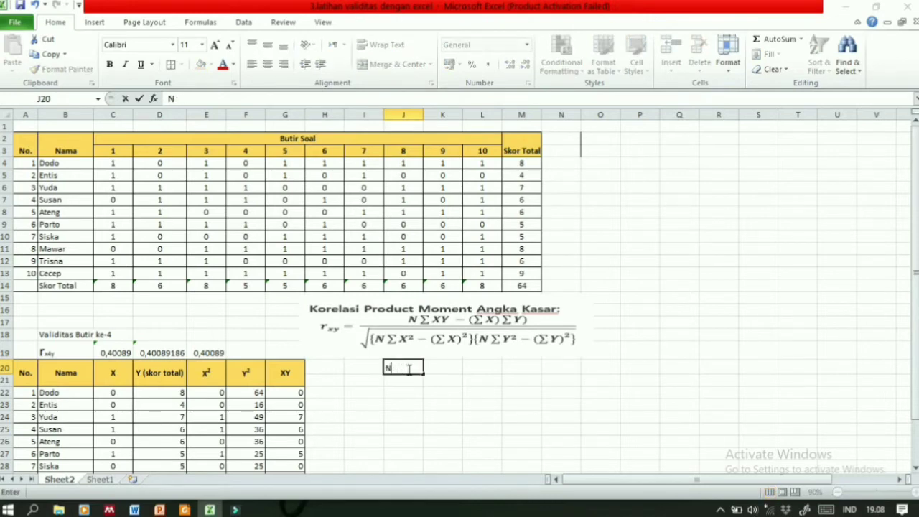
Copy the item 4 validity table's header row, A20:G21, to the clipboard
drag(24, 374, 273, 378)
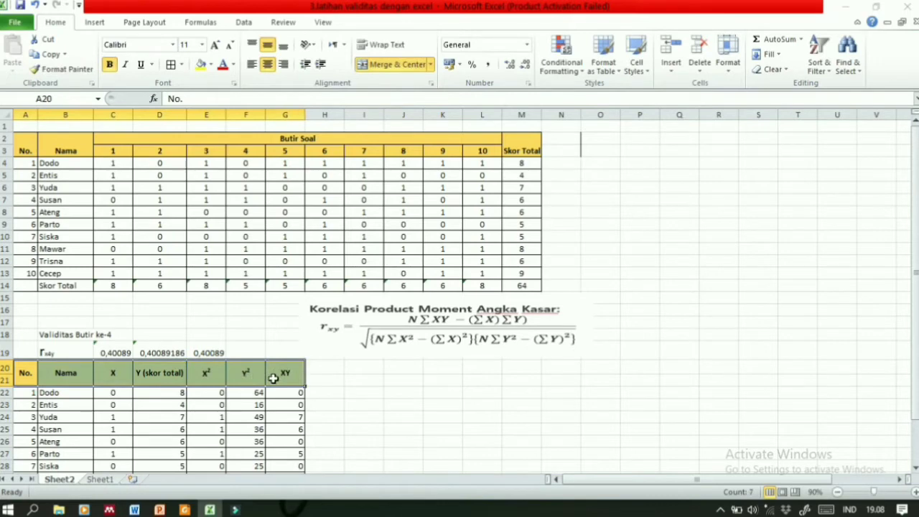
key(ctrl+c)
click(373, 369)
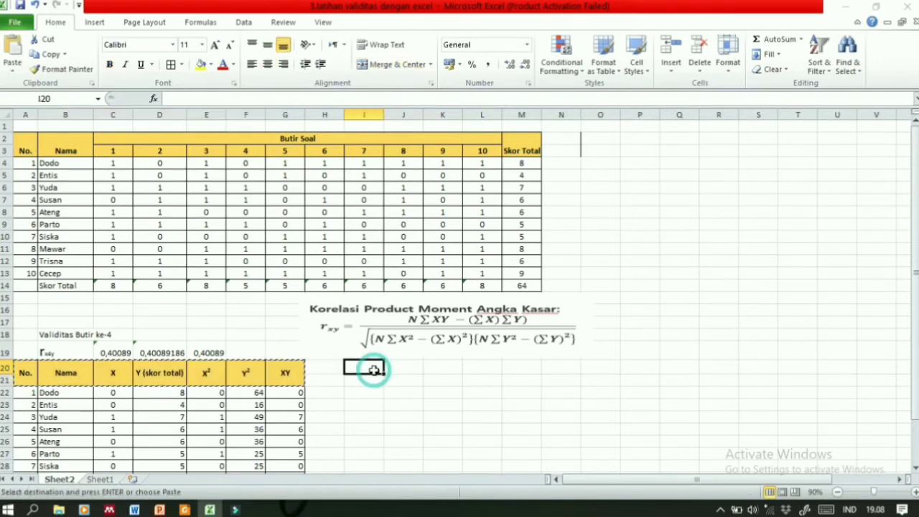
key(ctrl+v)
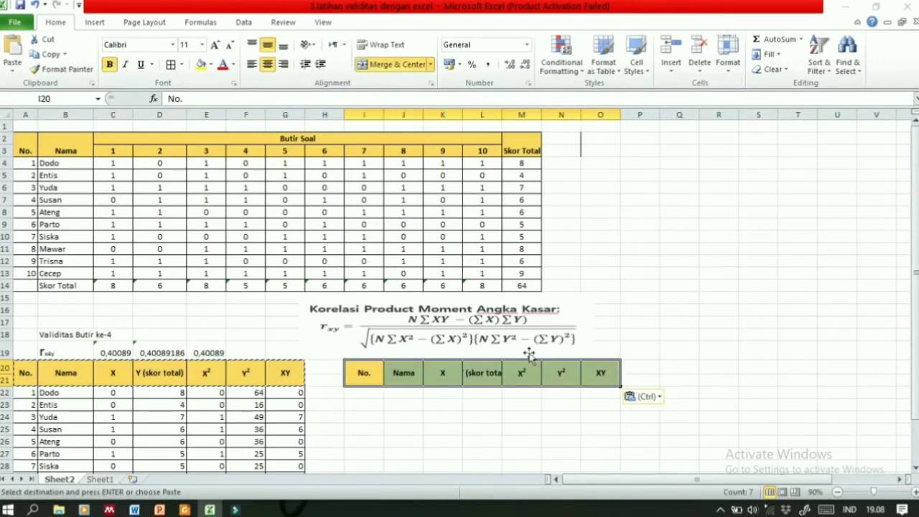
key(ctrl+z)
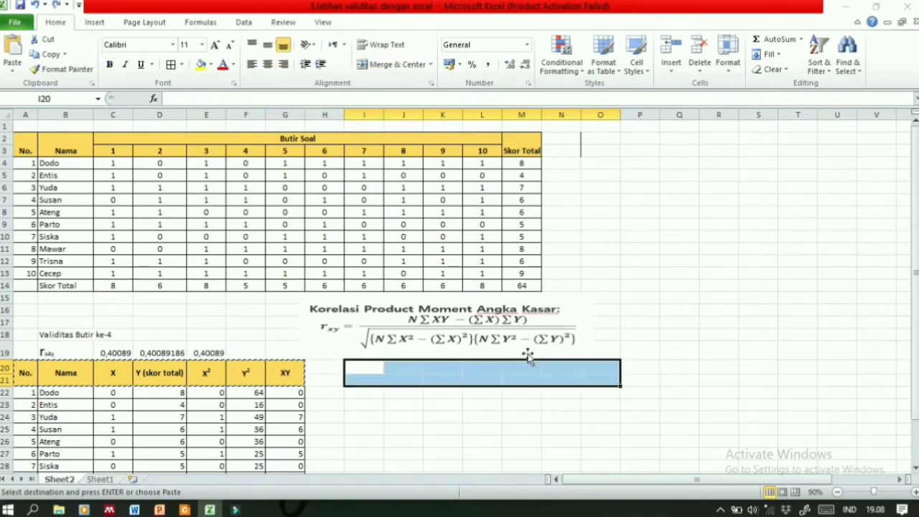
Paste the copied header row at P20 and widen column S to fit the Y (skor total) heading
click(637, 370)
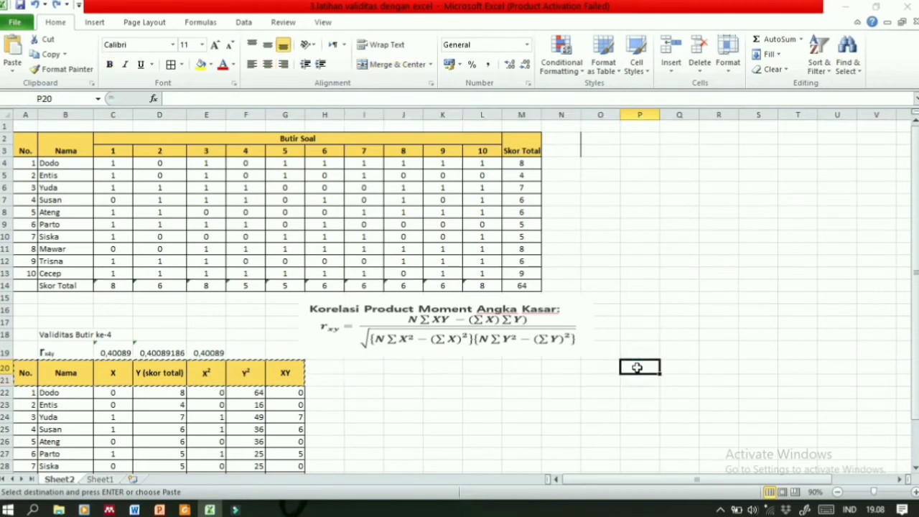
key(ctrl+v)
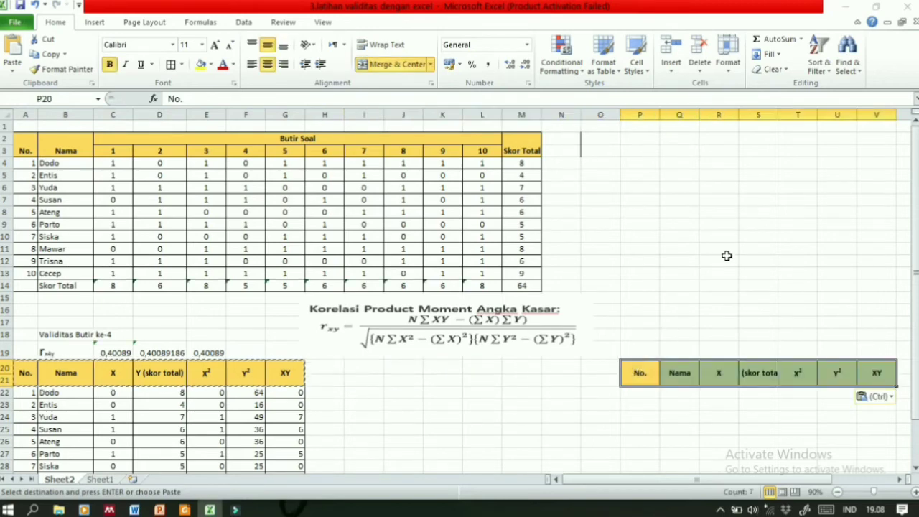
drag(778, 114, 793, 114)
click(495, 433)
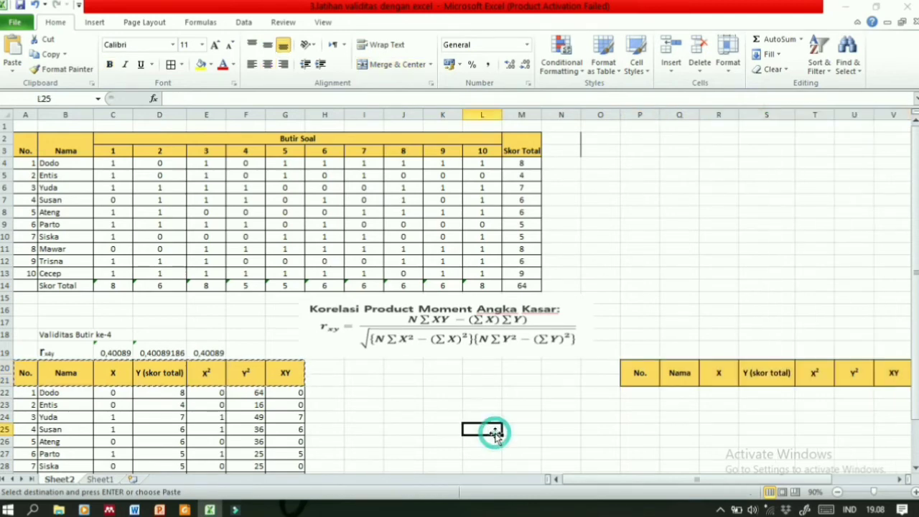
Copy the ten row numbers and student names from A22:B31 into the new table starting at P22
drag(31, 391, 68, 441)
key(ctrl+c)
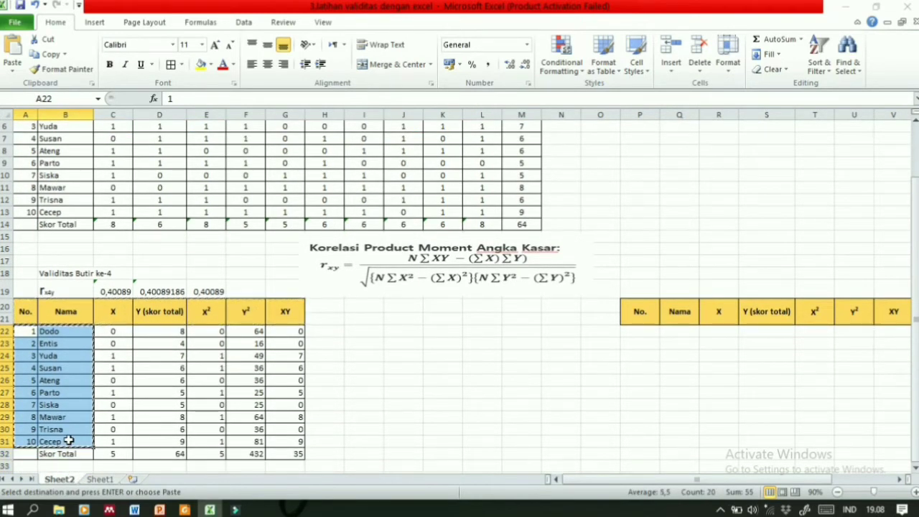
click(640, 331)
key(ctrl+v)
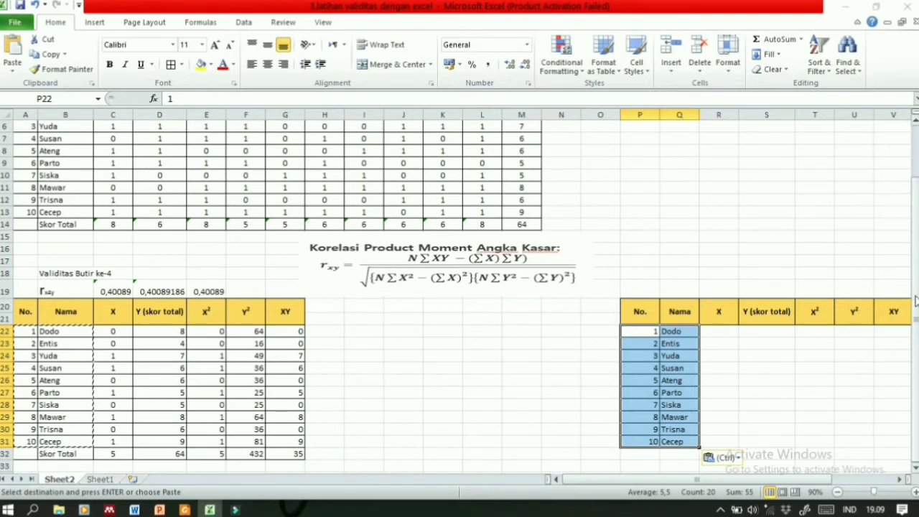
Copy the students' item 3 scores from E4:E13 into the new table's X column starting at R22
drag(915, 302, 914, 270)
drag(210, 166, 209, 272)
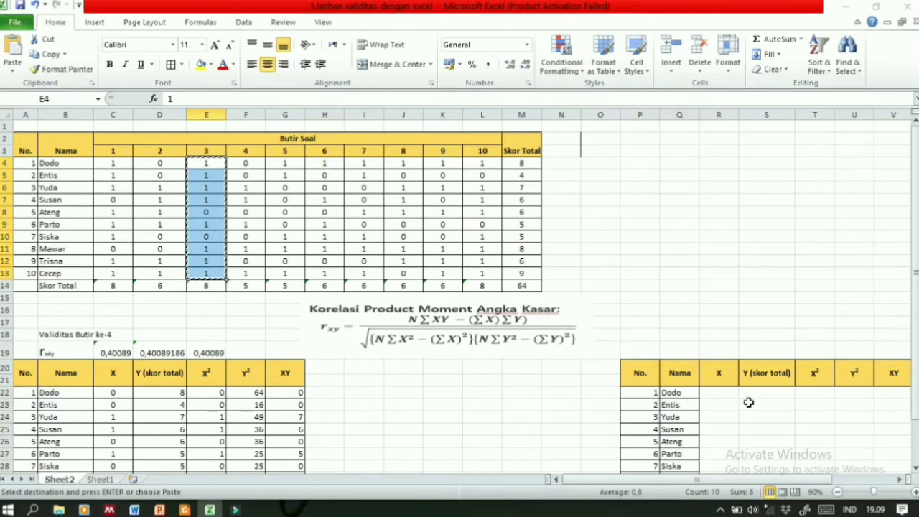
click(718, 393)
key(ctrl+v)
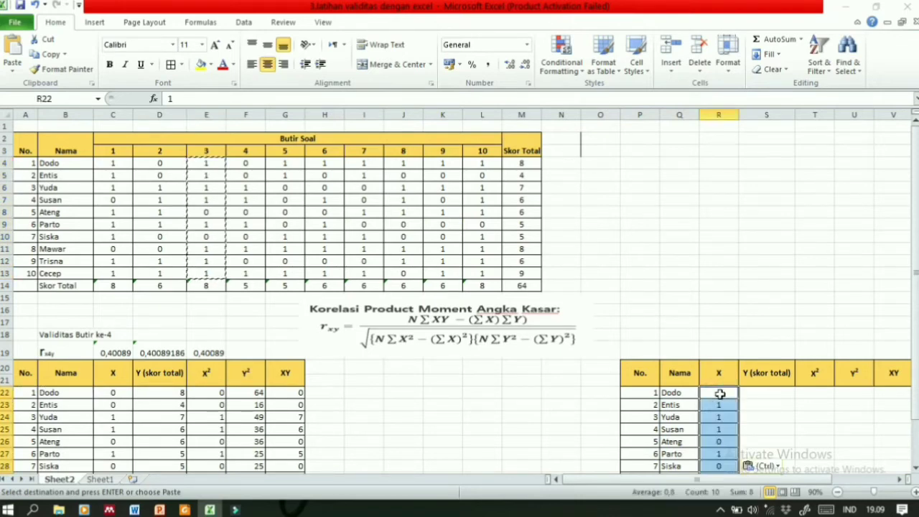
Copy the students' Skor Total cells M4:M13 into the new table's Y (skor total) column starting at S22
mouse_move(915, 315)
mouse_down()
mouse_move(913, 309)
mouse_move(914, 320)
mouse_up()
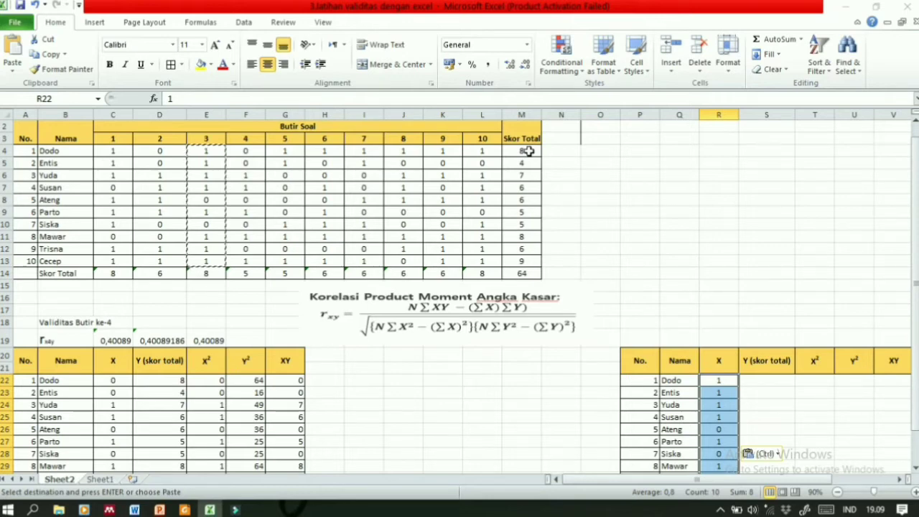
drag(528, 150, 524, 261)
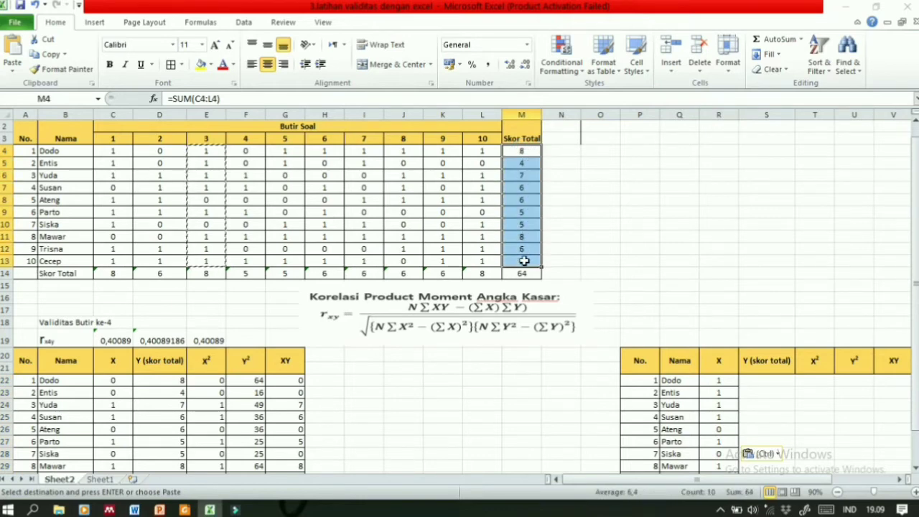
key(ctrl+c)
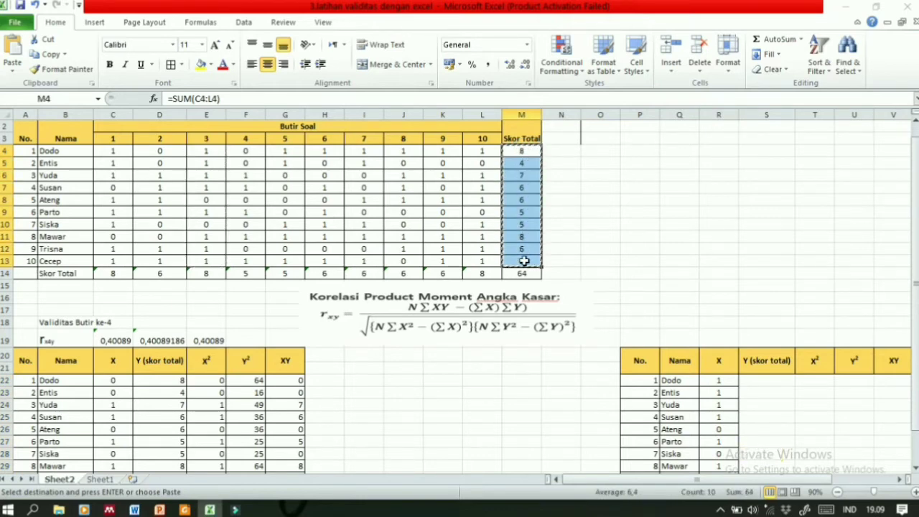
click(774, 381)
key(ctrl+v)
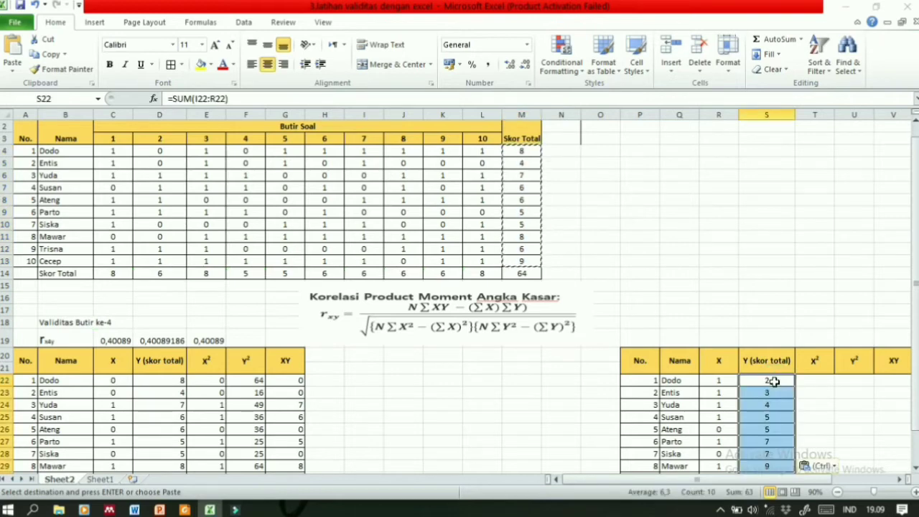
Enter the formula =R22^2 in T22 to square the first student's X score
drag(714, 479, 722, 486)
scroll(771, 363, down, 1)
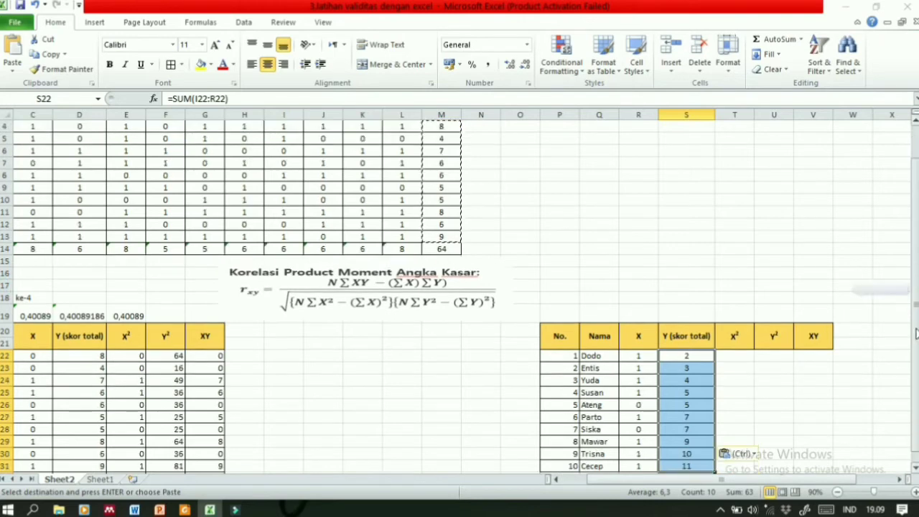
click(742, 344)
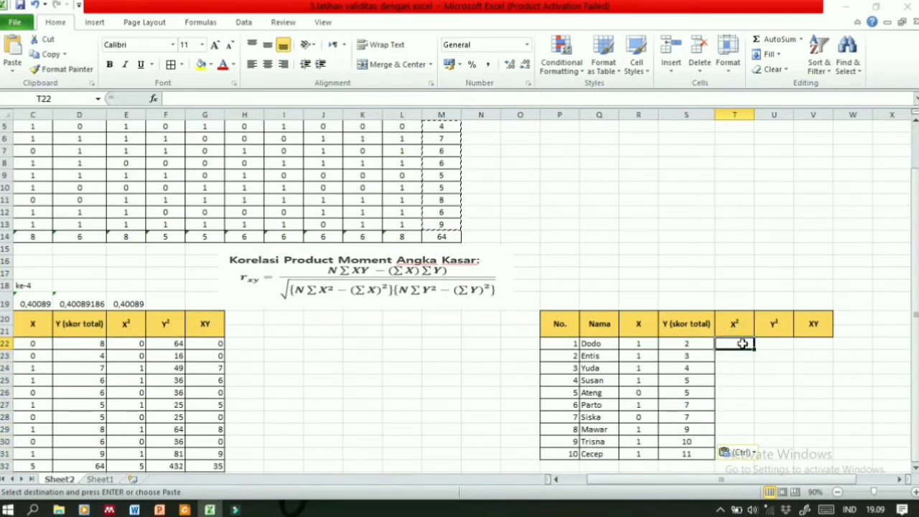
text(=)
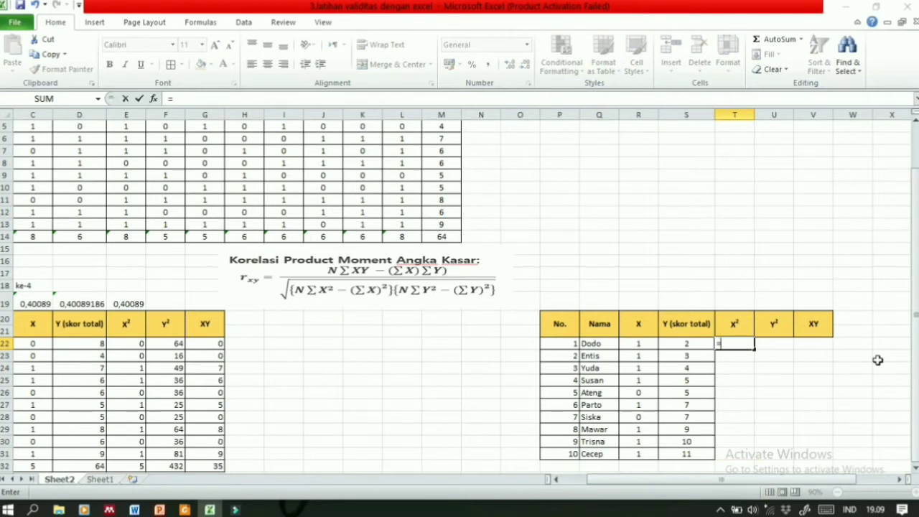
click(635, 347)
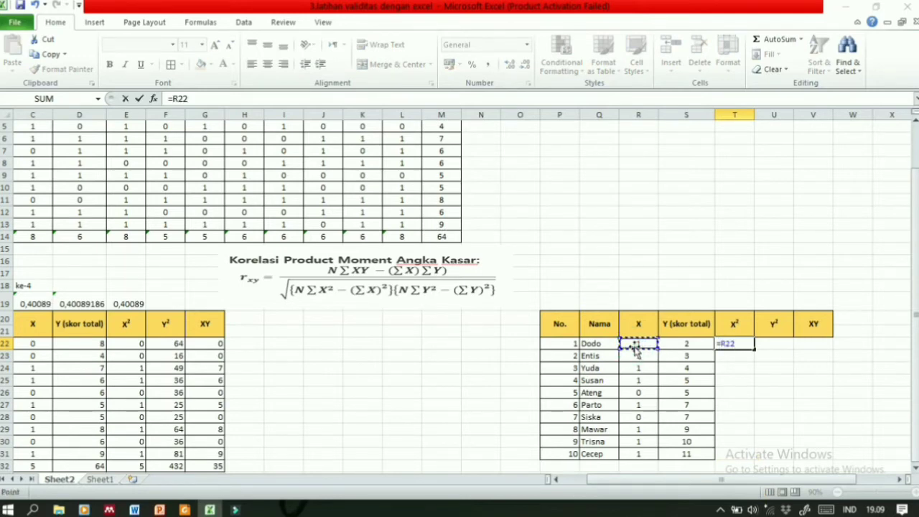
text(^2)
key(Return)
click(748, 343)
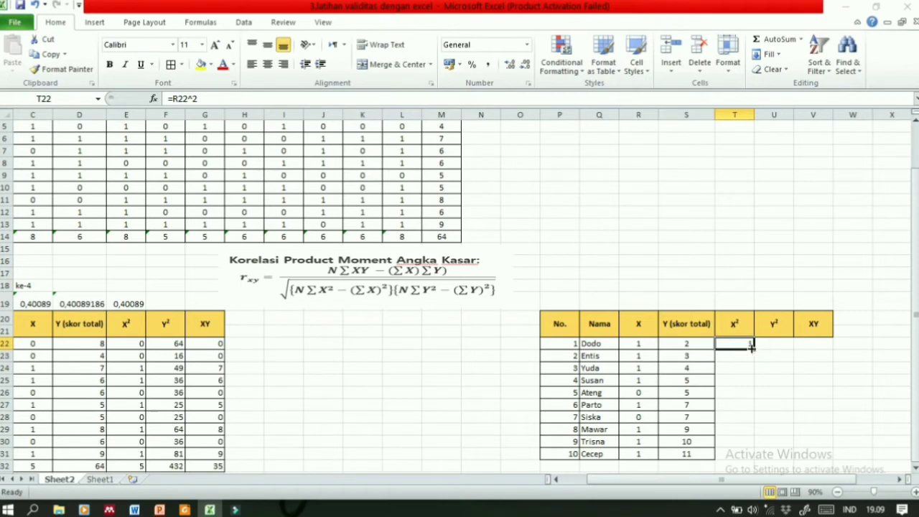
Fill the X² formula from T22 down through T31 for all ten students
drag(752, 350, 750, 455)
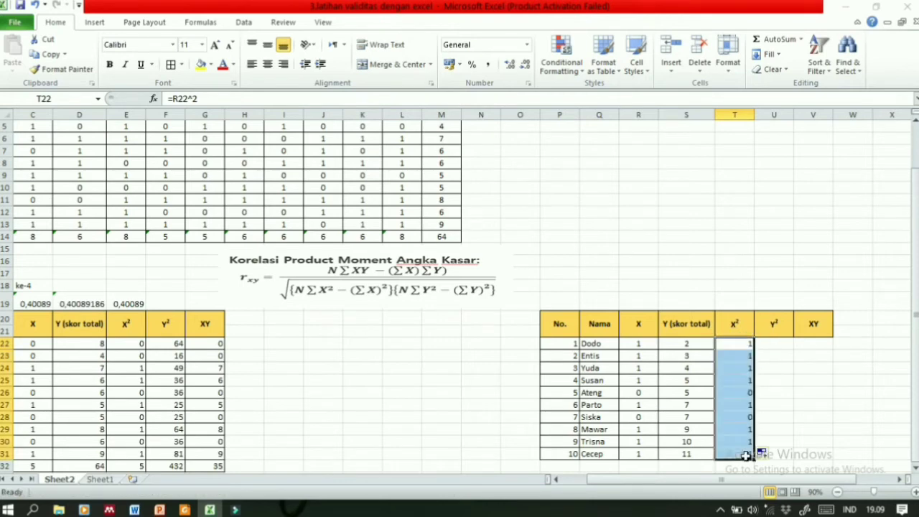
click(847, 426)
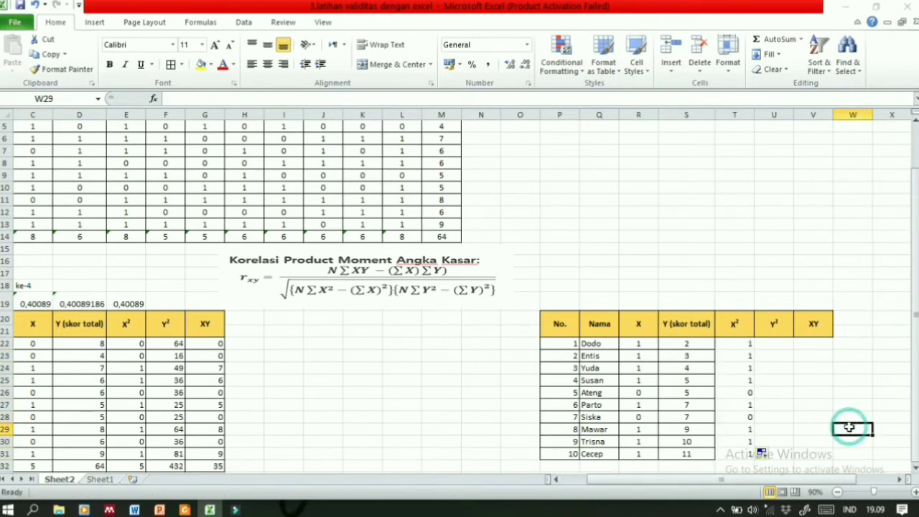
key(Down)
key(Down)
key(Down)
key(Down)
key(Down)
key(Down)
key(Down)
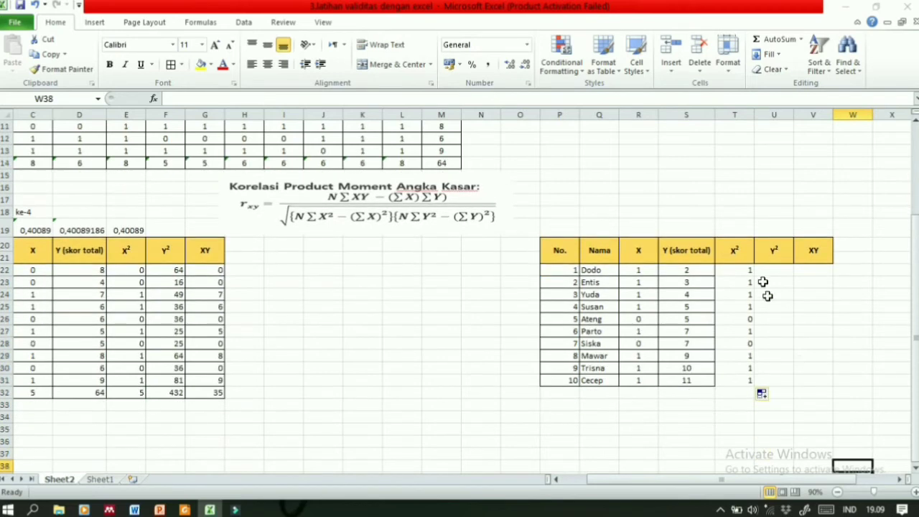
Enter =S22^2 in U22 and fill it down to U31 to complete the Y² column
click(773, 276)
text(=)
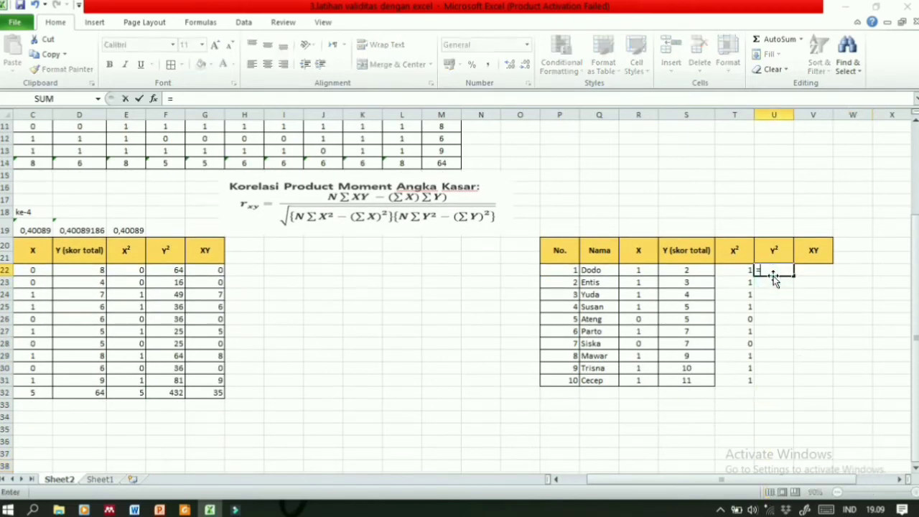
click(683, 271)
text(^2)
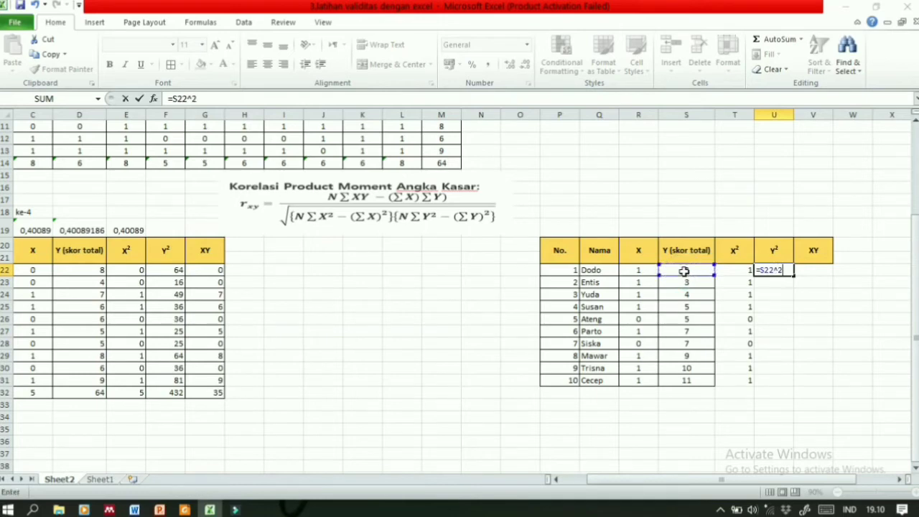
key(Return)
click(778, 270)
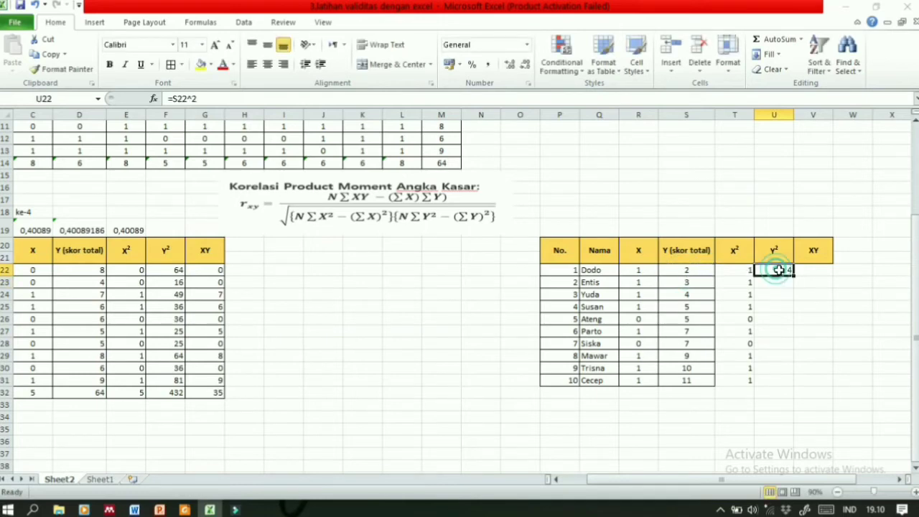
drag(788, 273, 788, 391)
Enter =R22*S22 in V22 and fill it down to V31 to complete the XY column
click(816, 269)
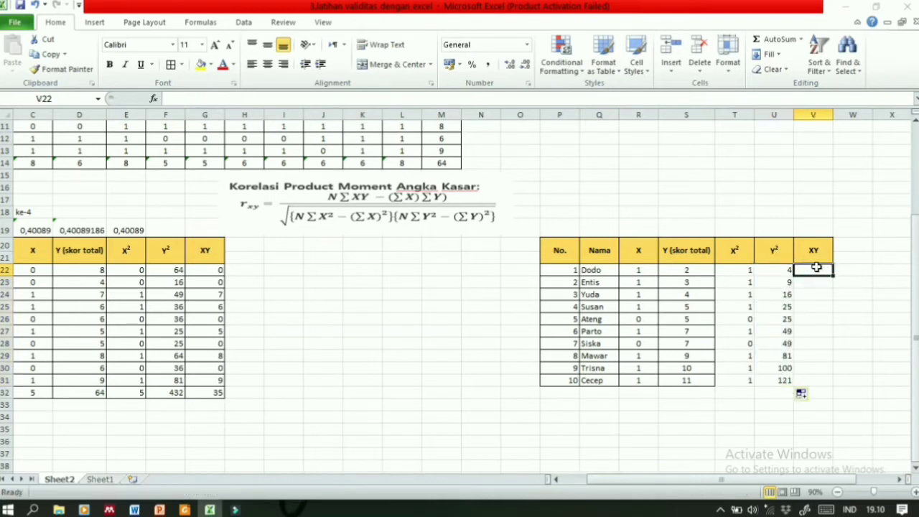
text(=)
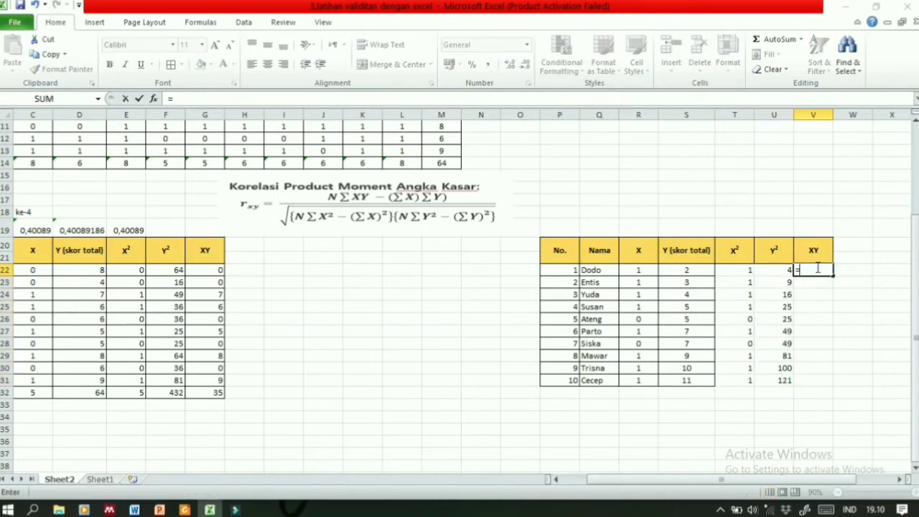
click(648, 271)
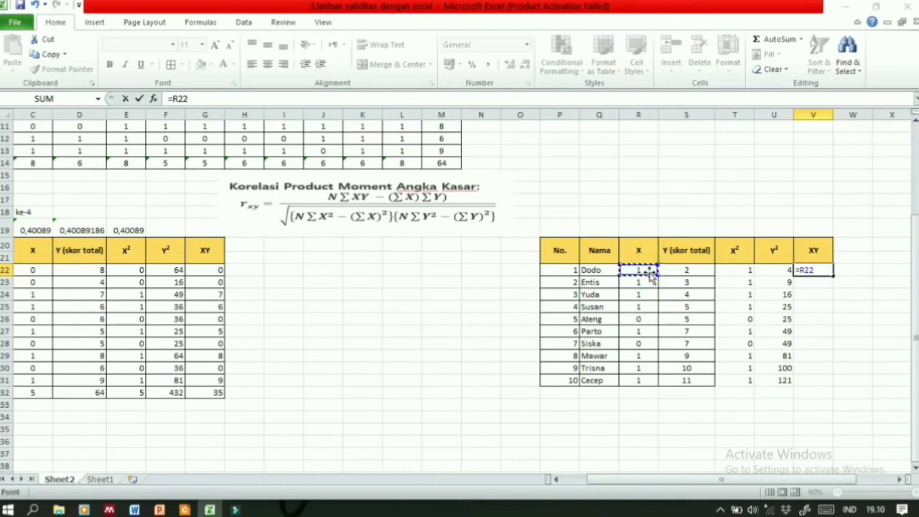
text(*)
click(678, 271)
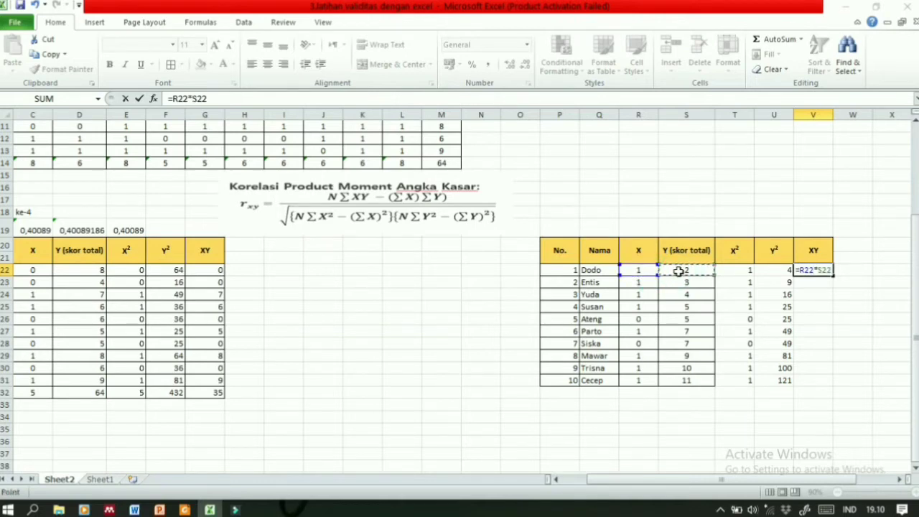
key(Return)
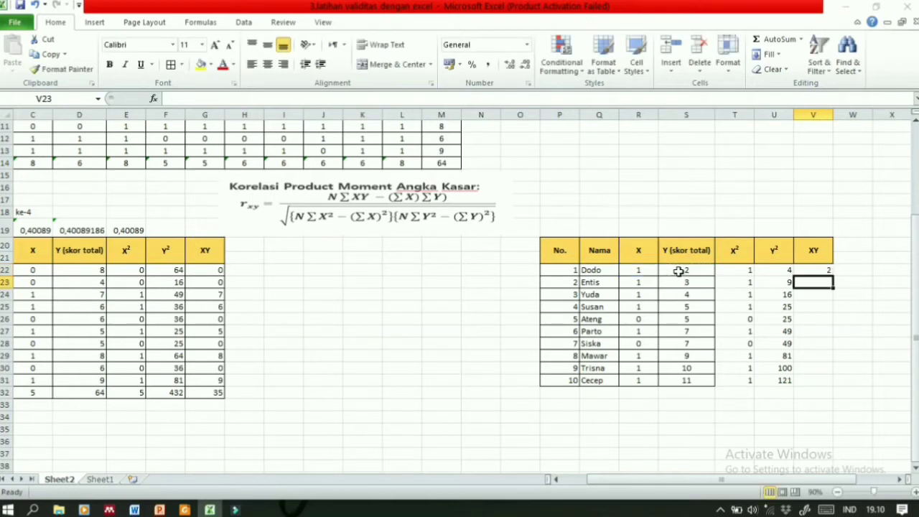
click(810, 270)
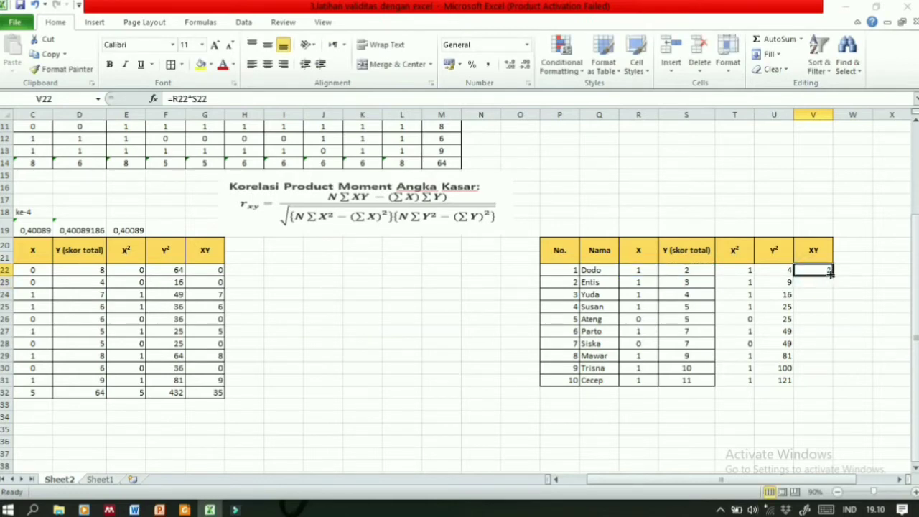
drag(830, 273, 823, 387)
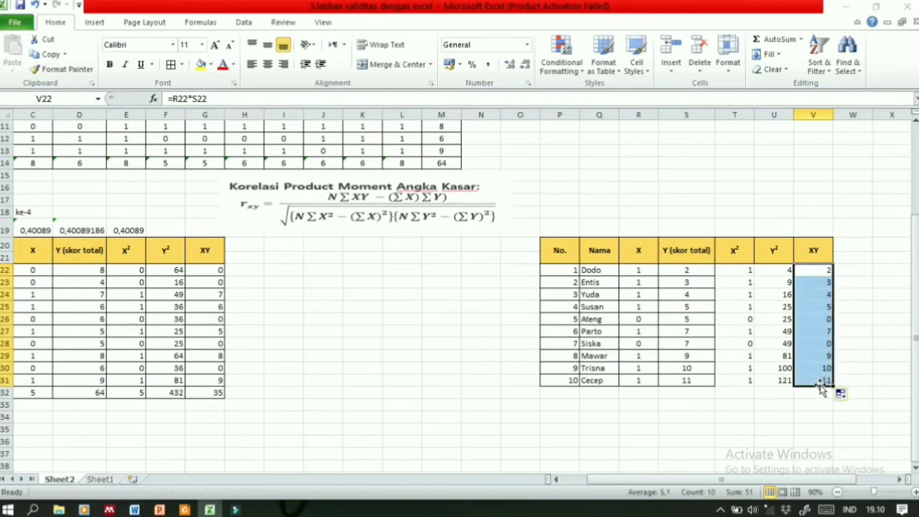
Label the totals row of the new table "Jumlah" in Q32
click(594, 394)
text(JU)
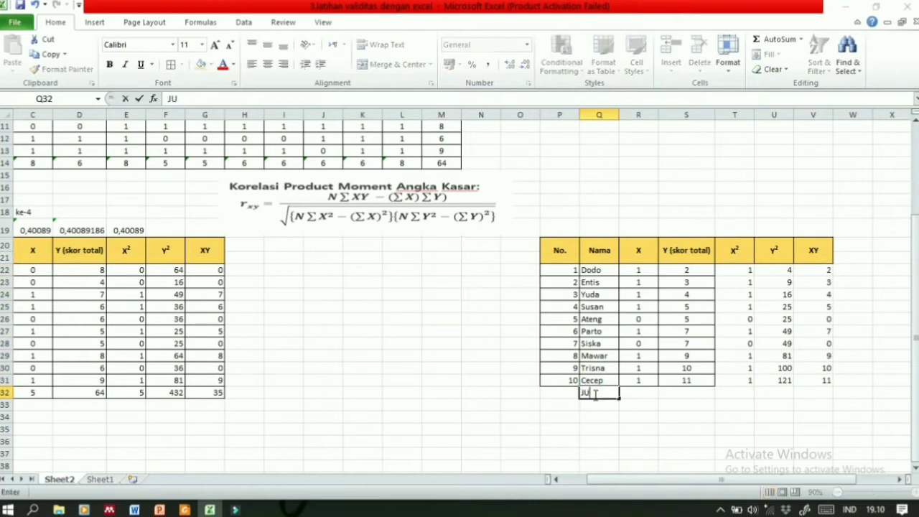
text(mlah)
key(Tab)
Total the X column with =SUM(R22:R31) in R32 and fill the formula across to V32
click(633, 394)
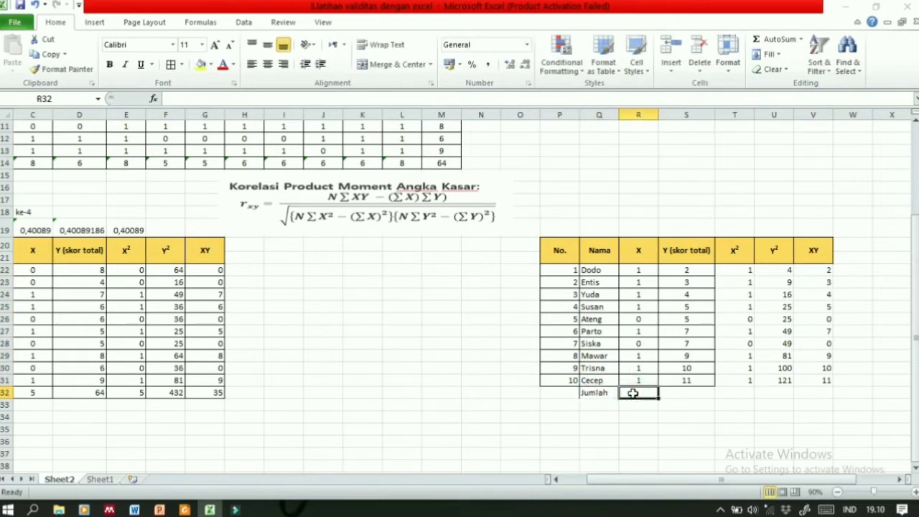
double_click(633, 395)
text(=)
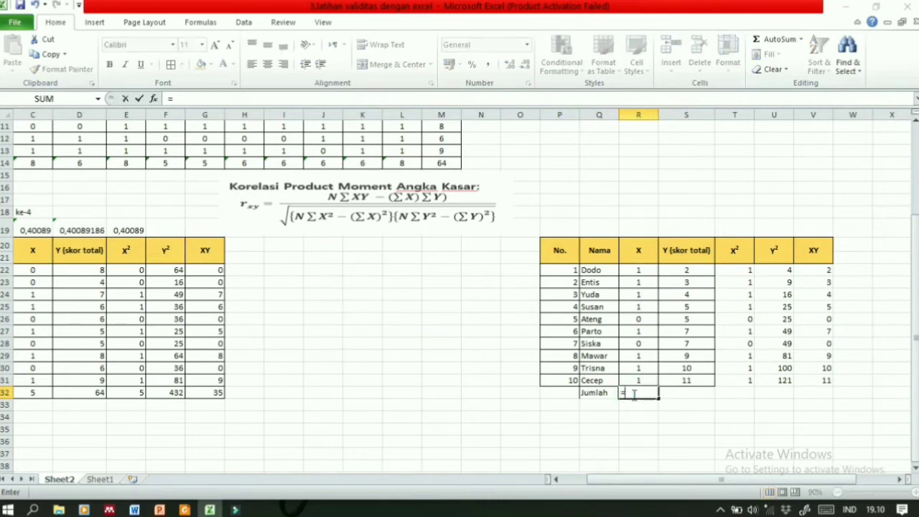
text(sum()
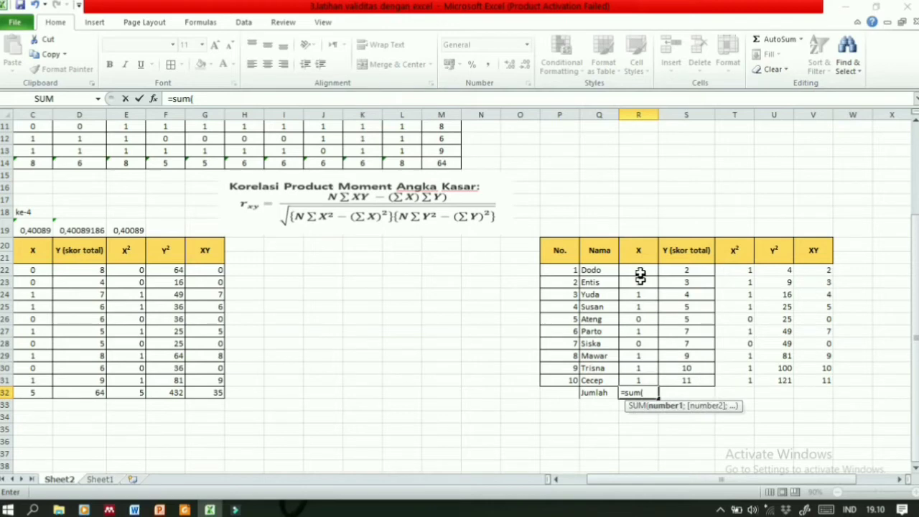
drag(638, 272, 639, 381)
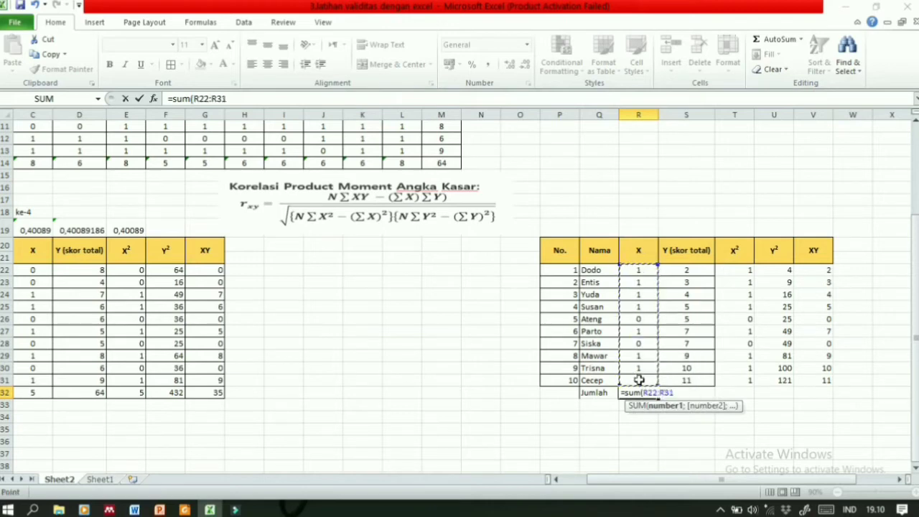
text())
key(Return)
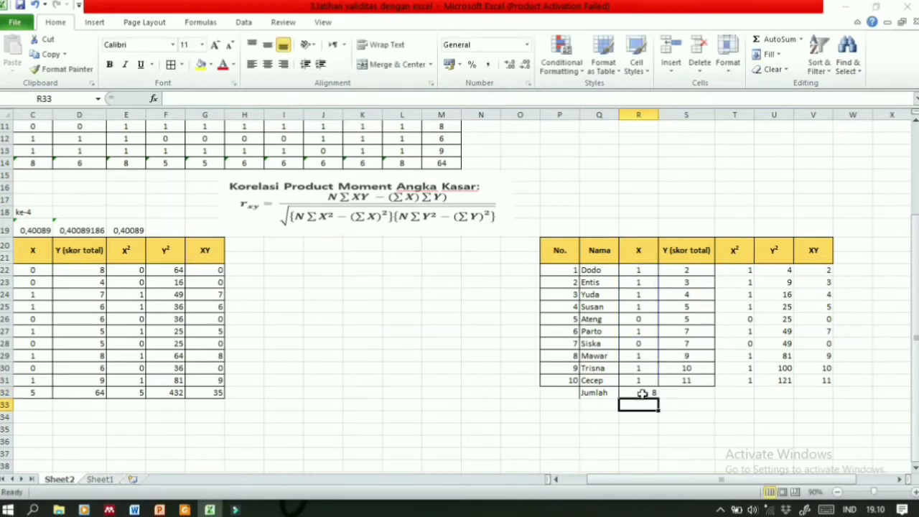
click(645, 393)
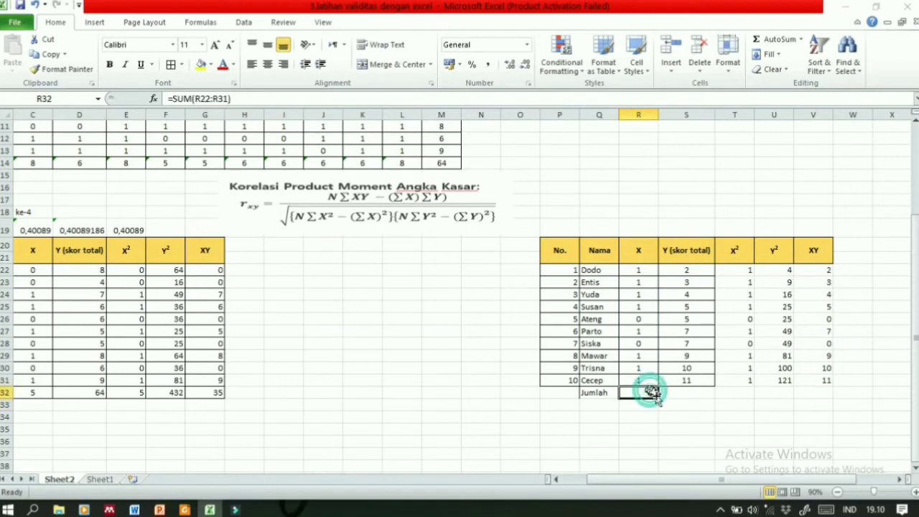
drag(654, 393, 822, 400)
Apply cell borders to the new table's data and totals in P22:V32
drag(568, 270, 810, 391)
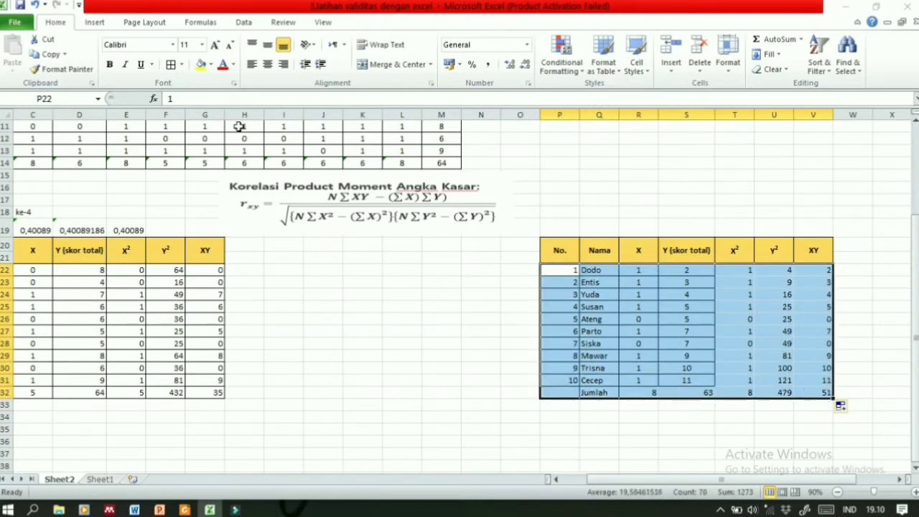
click(170, 63)
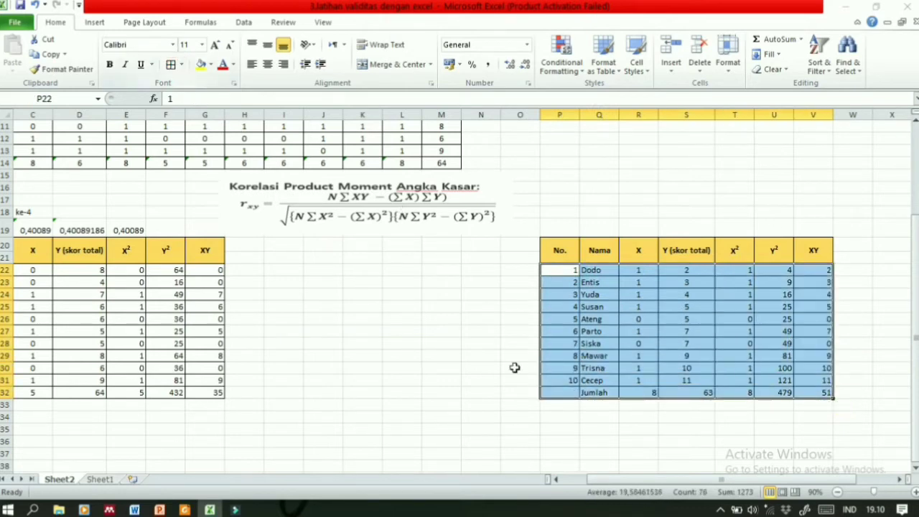
click(587, 427)
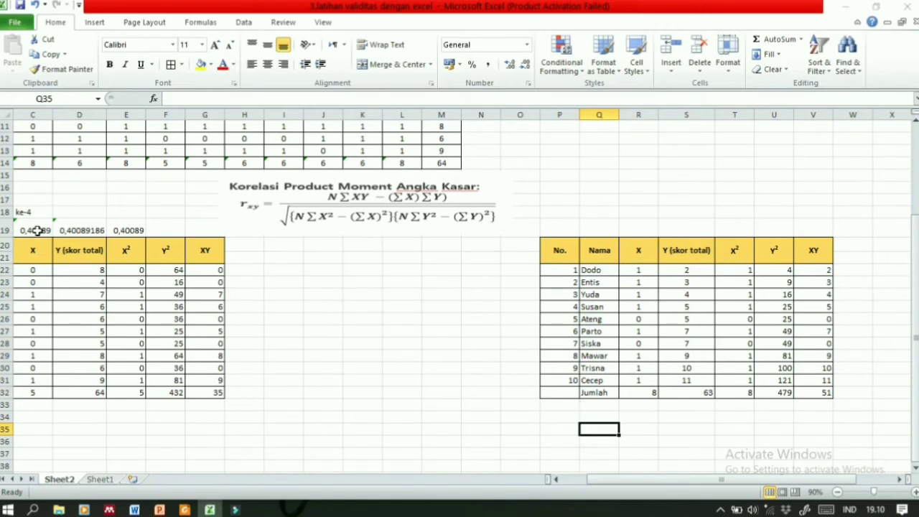
Examine the item 4 correlation formulas in D19 and E19 against the product moment formula picture and the column totals in row 32
click(76, 230)
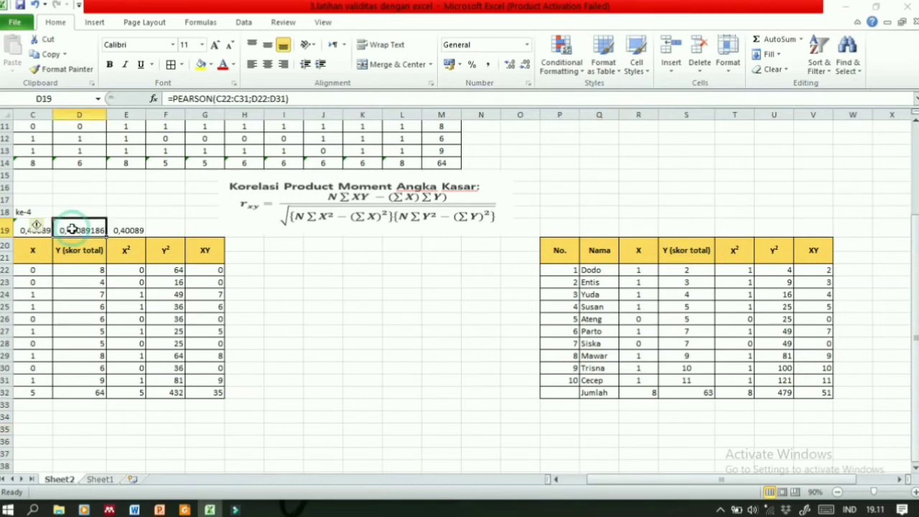
click(118, 230)
scroll(446, 164, up, 3)
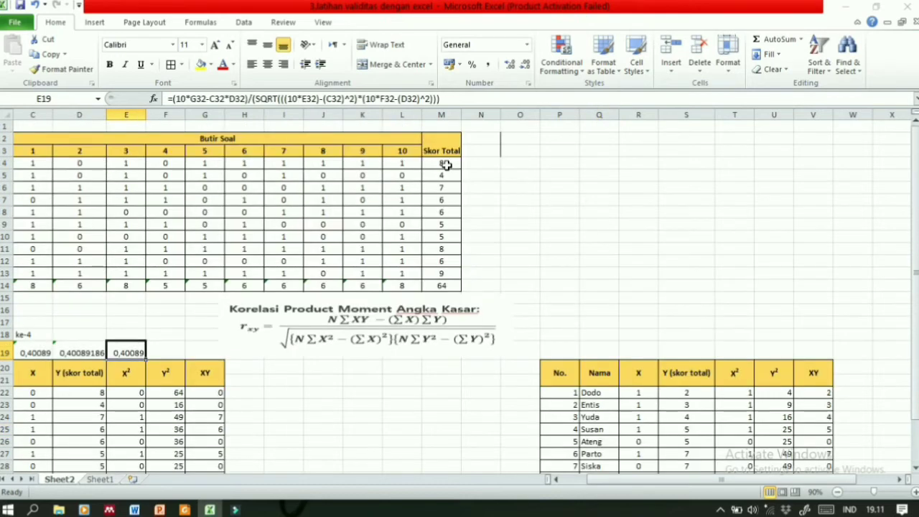
click(339, 340)
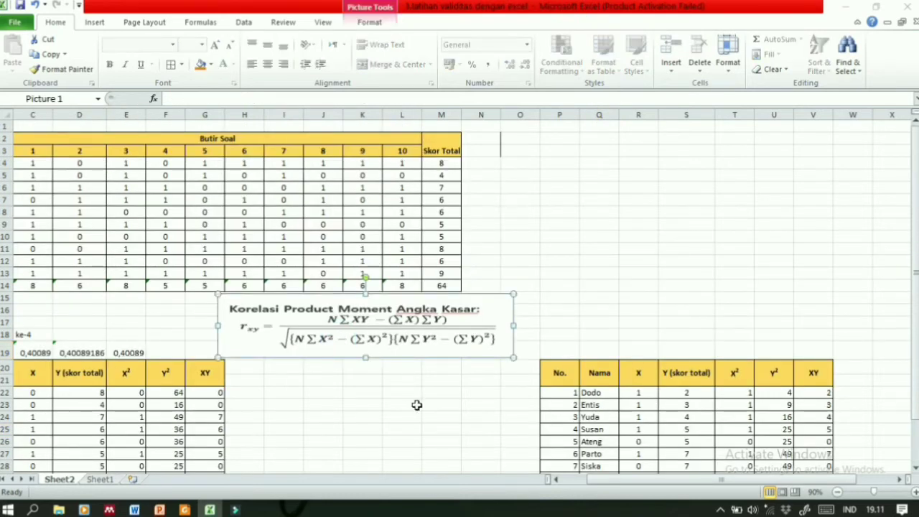
click(132, 353)
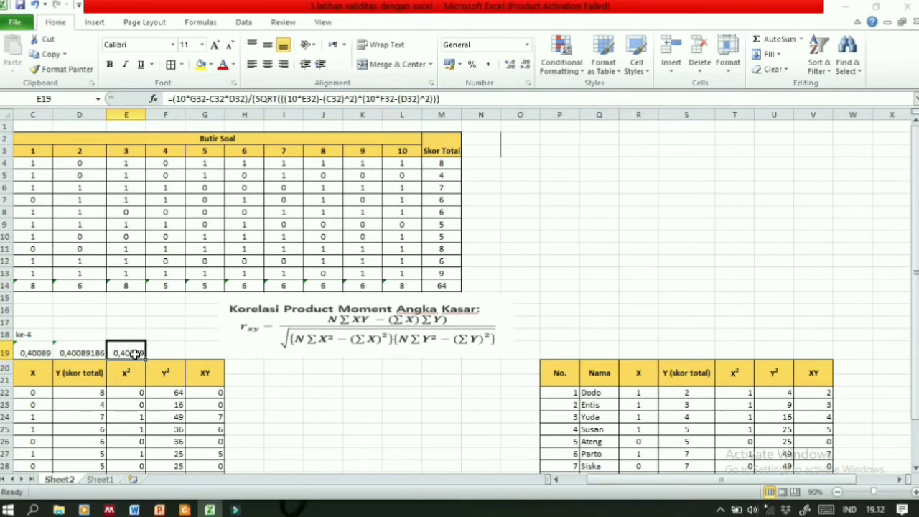
click(913, 273)
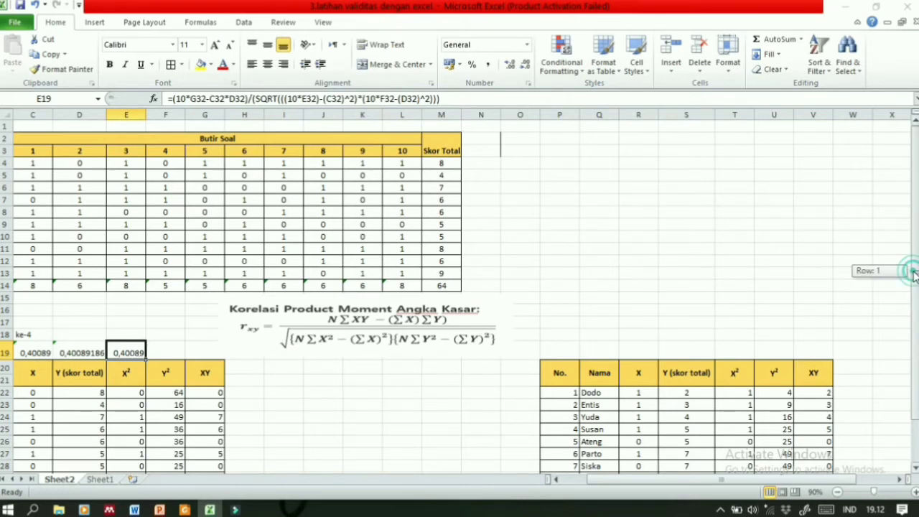
drag(913, 273, 916, 349)
click(247, 467)
key(Down)
key(Down)
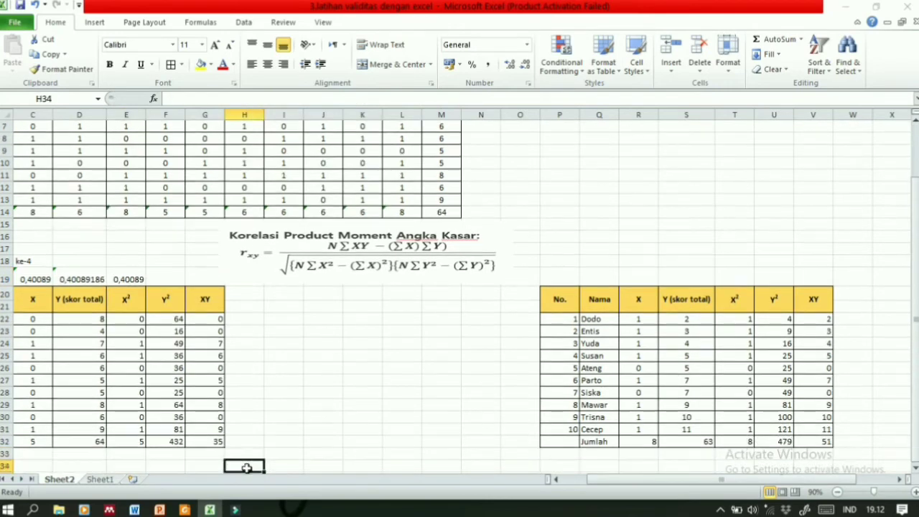
drag(605, 488, 574, 486)
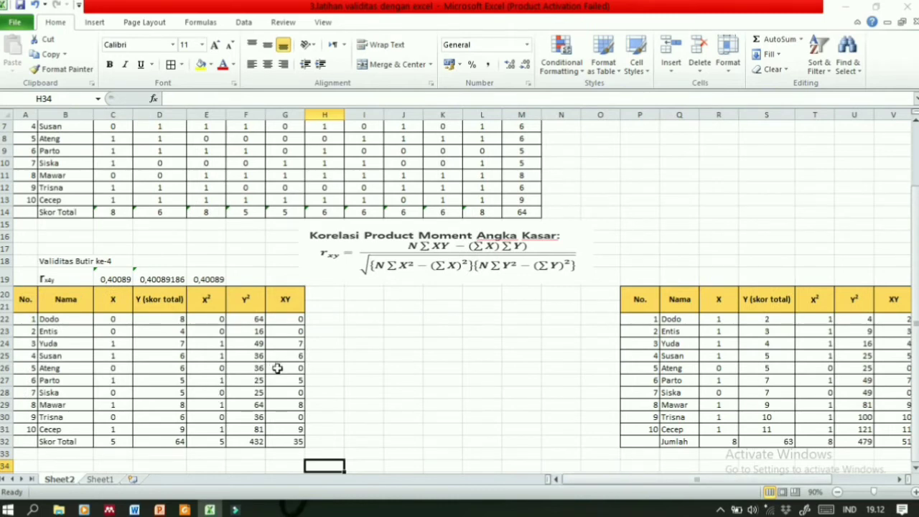
click(206, 279)
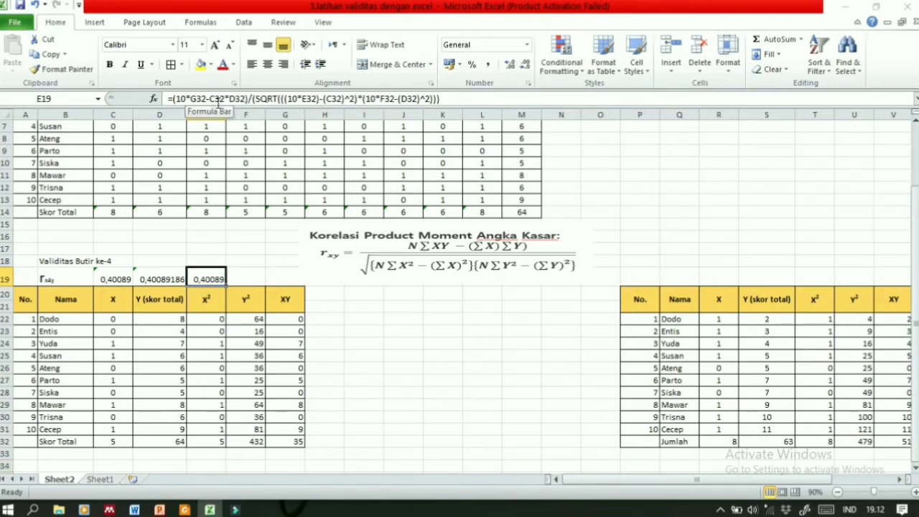
click(115, 441)
Enclose the C32*D32 product in parentheses in the numerator of the E19 correlation formula
click(213, 276)
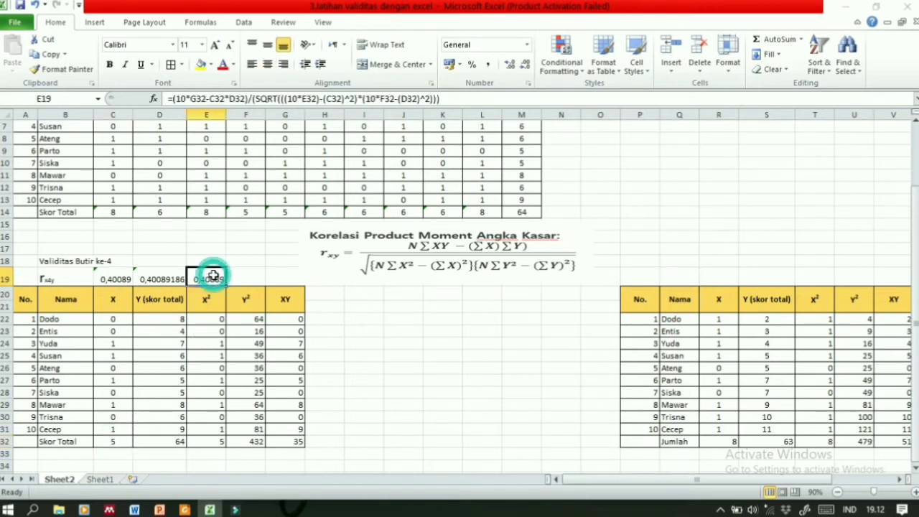
click(212, 98)
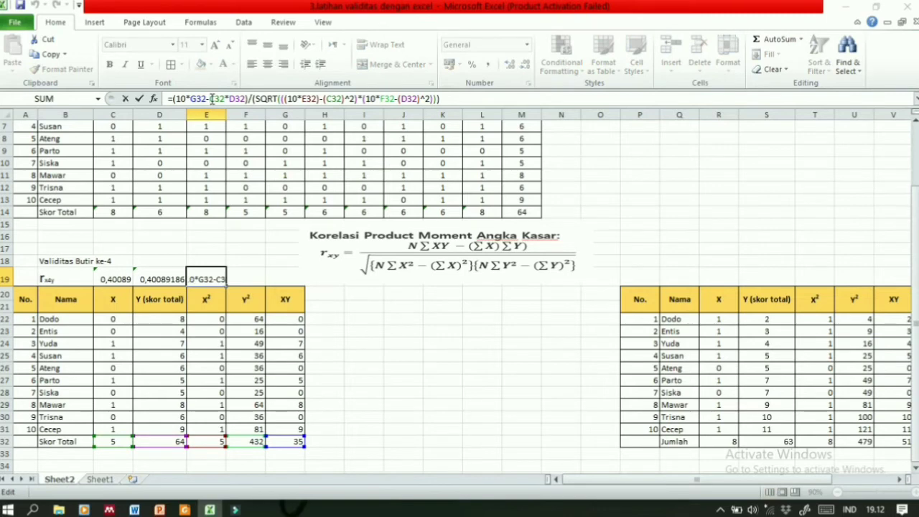
text(()
key(Right)
key(Right)
key(Right)
key(Right)
key(Right)
key(Right)
key(Right)
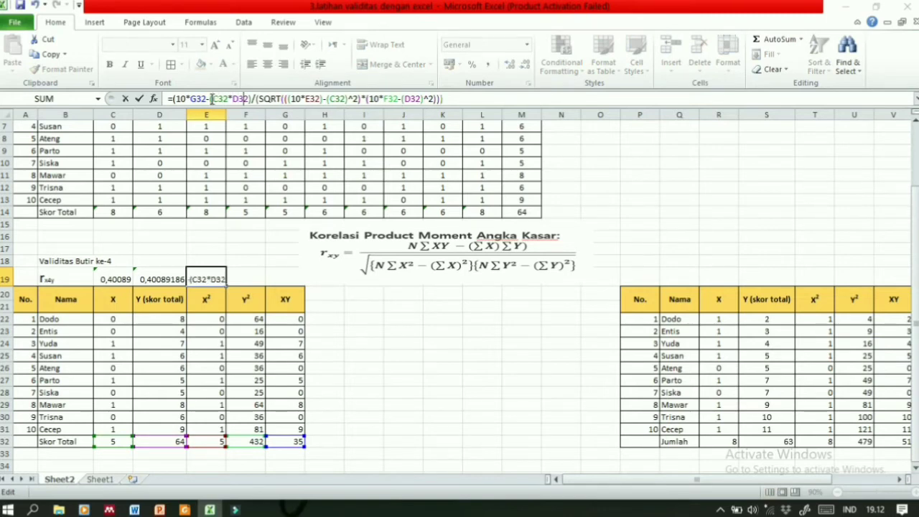
key(Right)
text())
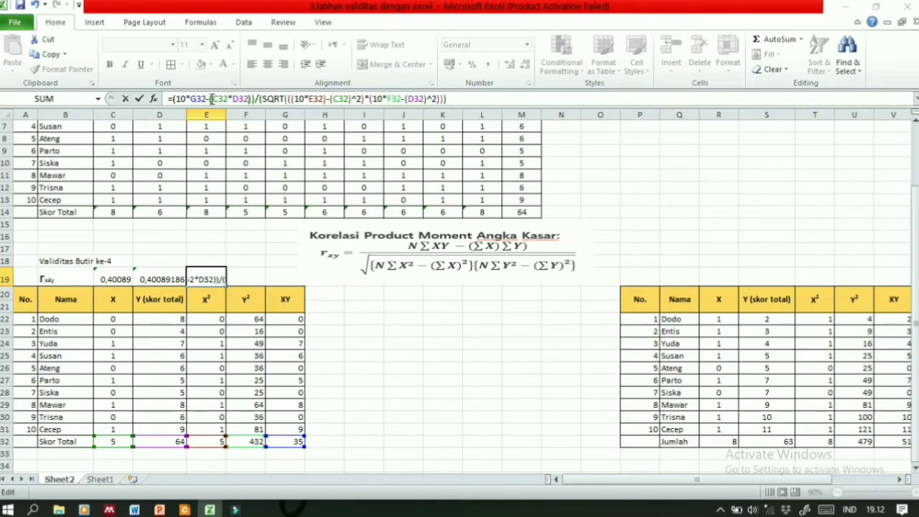
Close the parenthesis after 10*G32 in E19 so the numerator reads ((10*G32)-(C32*D32))
click(211, 98)
key(Left)
text())
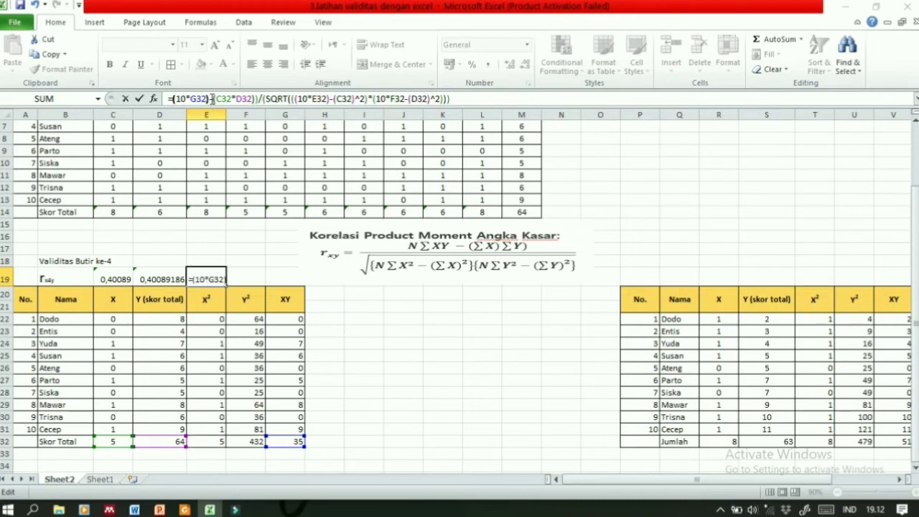
key(Return)
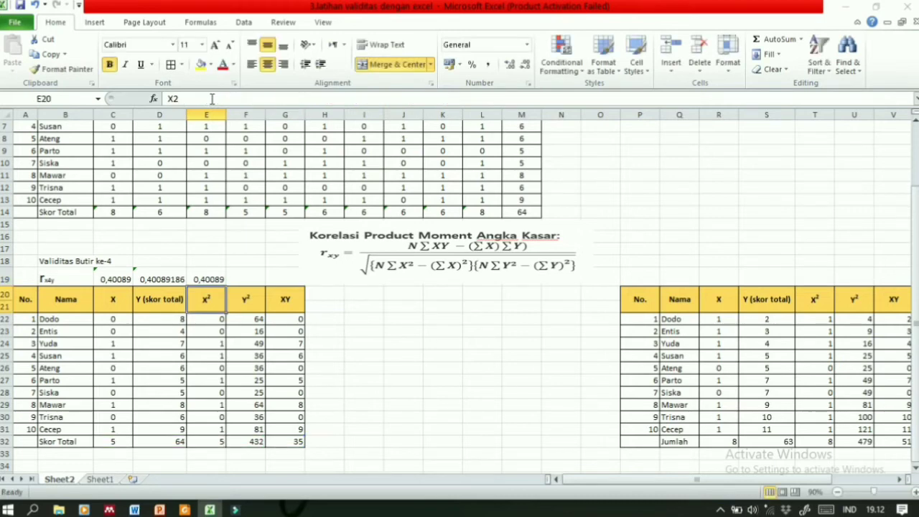
Examine the denominator of the E19 formula against the totals in C32, D32, E32 and F32
click(205, 277)
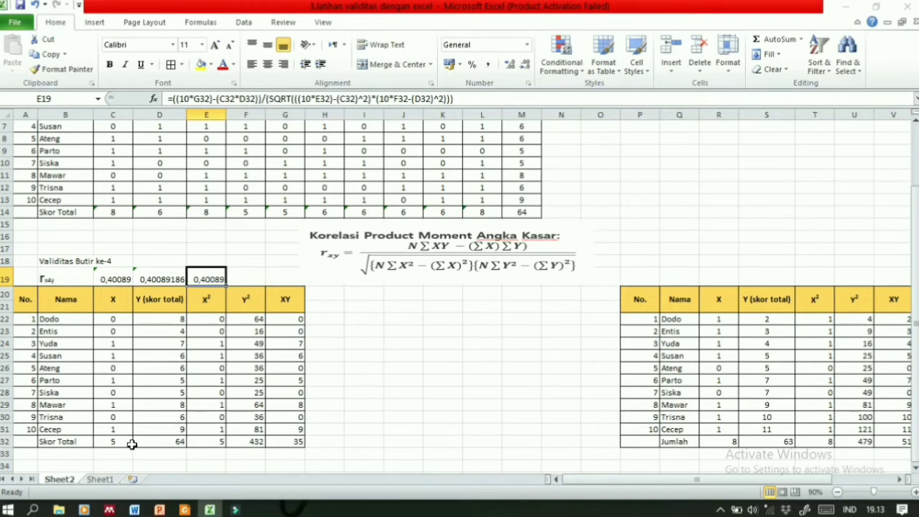
click(209, 443)
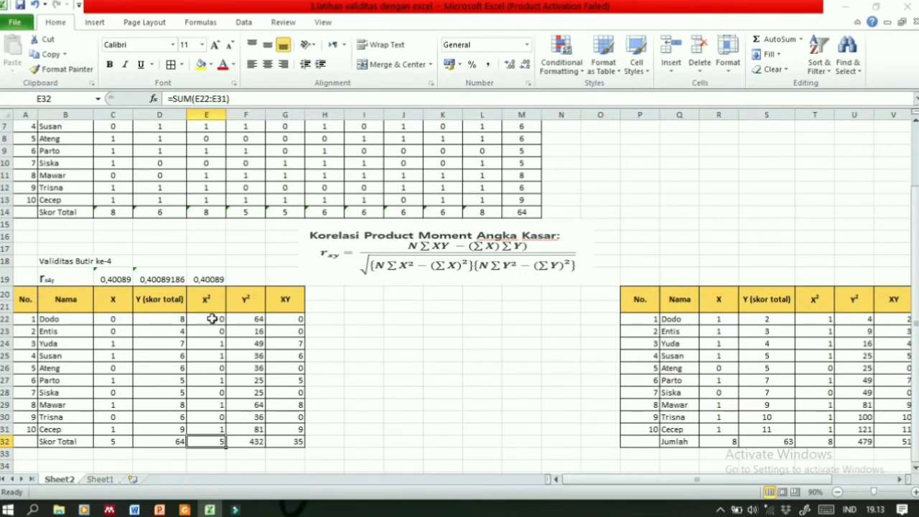
click(114, 440)
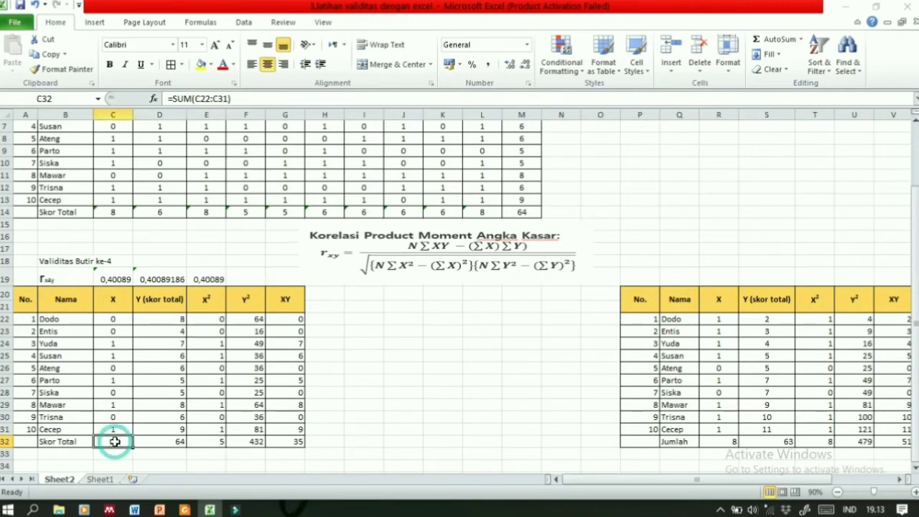
click(217, 279)
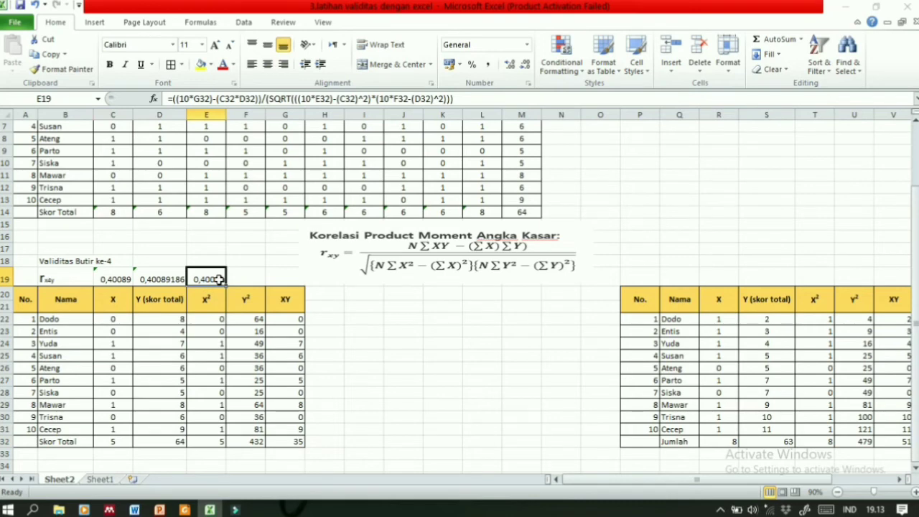
click(254, 443)
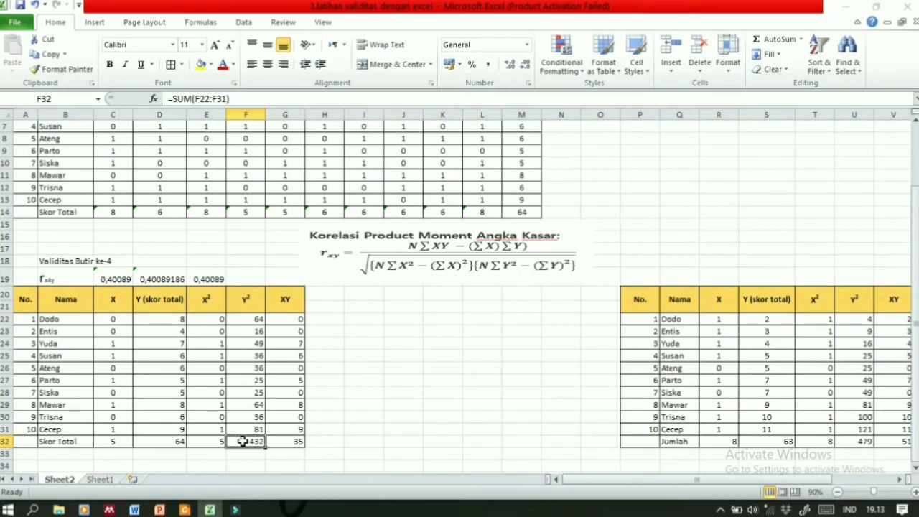
click(162, 440)
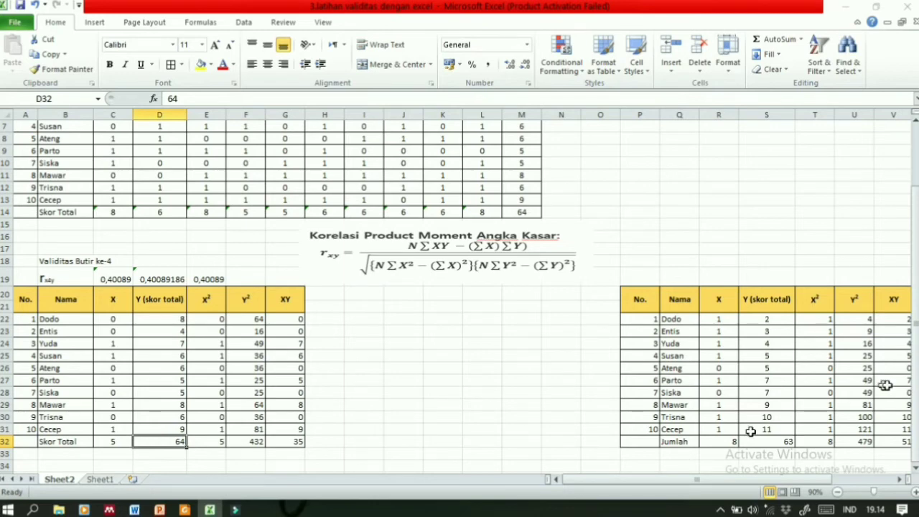
Move the product moment formula picture directly above the header of the new item 3 table
click(719, 454)
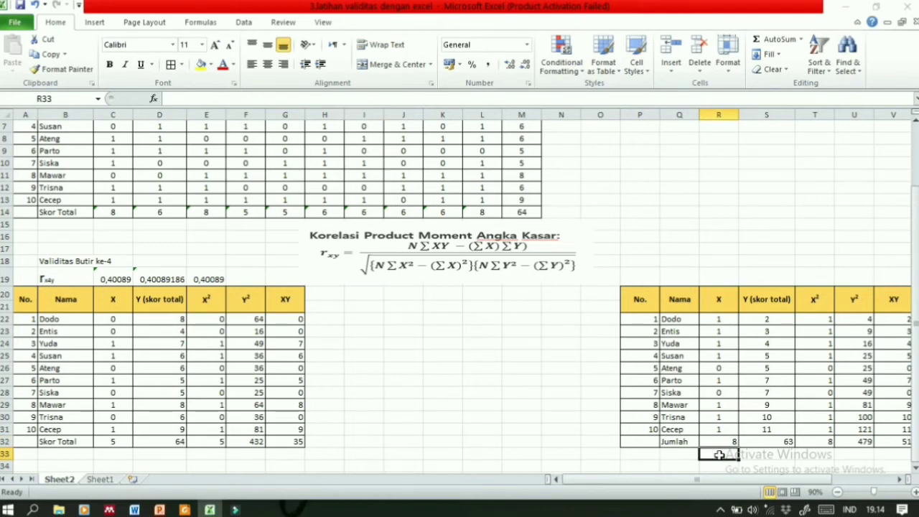
key(Down)
key(Down)
key(Down)
key(Down)
key(Down)
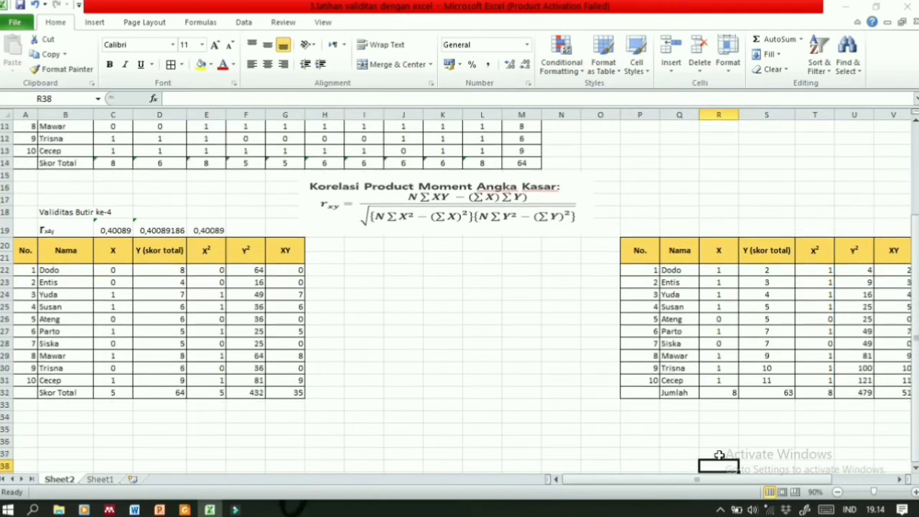
drag(700, 479, 746, 479)
drag(347, 217, 693, 204)
Label the correlation result "rxy" in P34, below the item 3 table
click(468, 417)
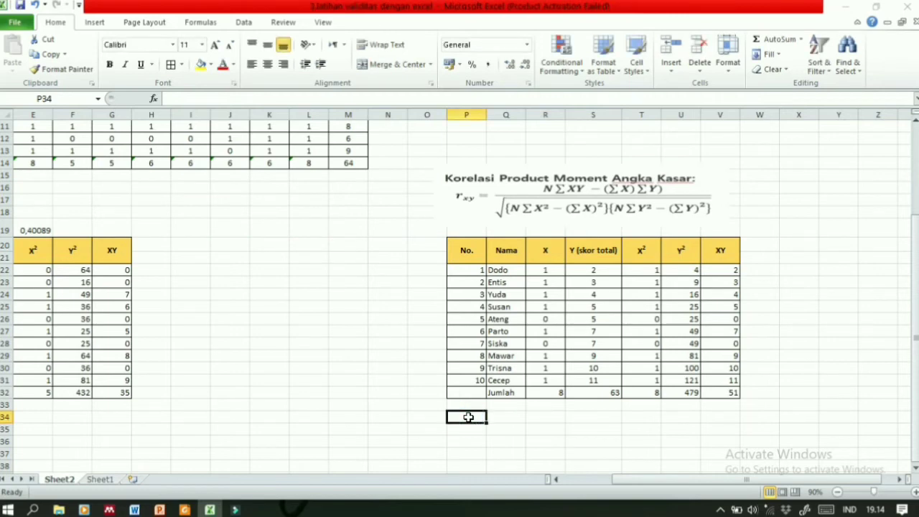
text(rxy)
key(Tab)
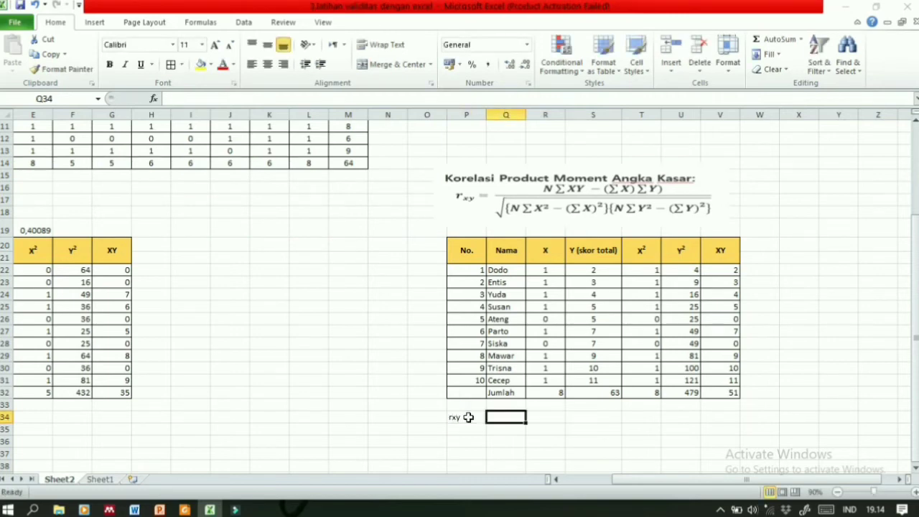
click(468, 417)
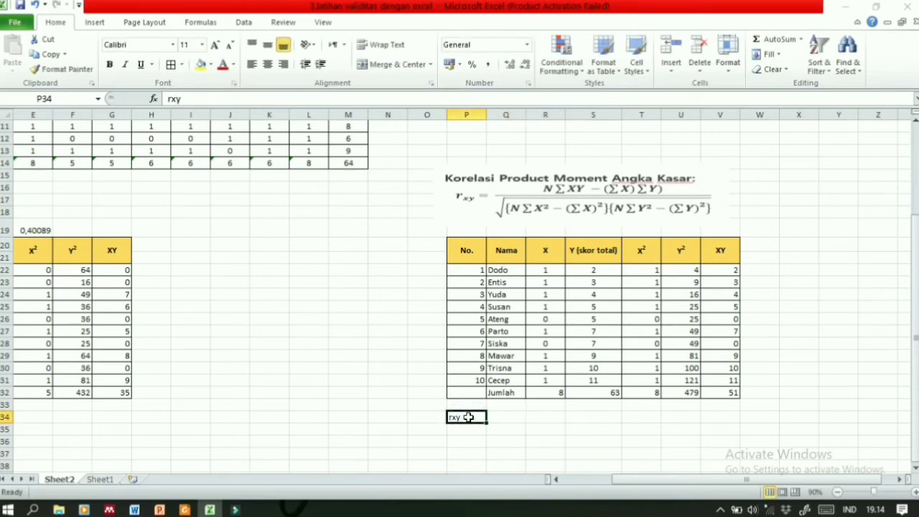
Calculate the item 3 correlation in Q34 with =pearson(R22:R31;S22:S31)
key(Tab)
text(=)
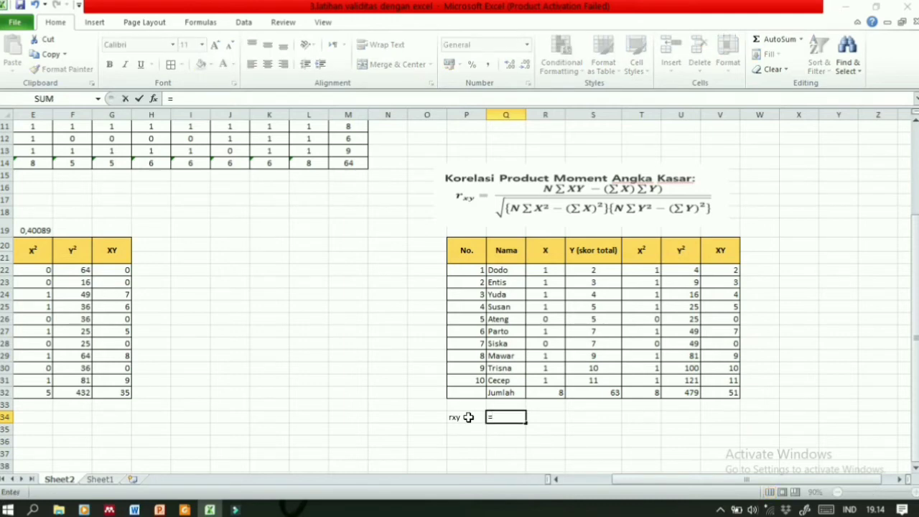
text(pearson)
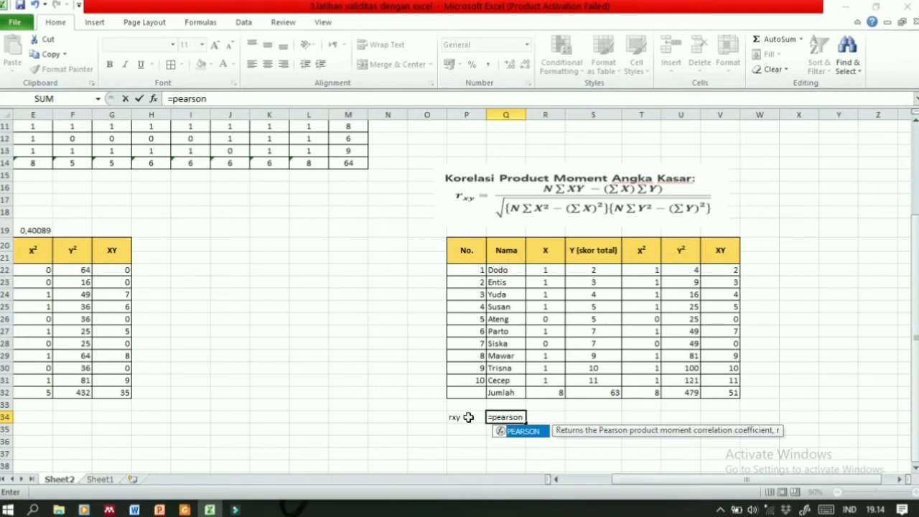
text(()
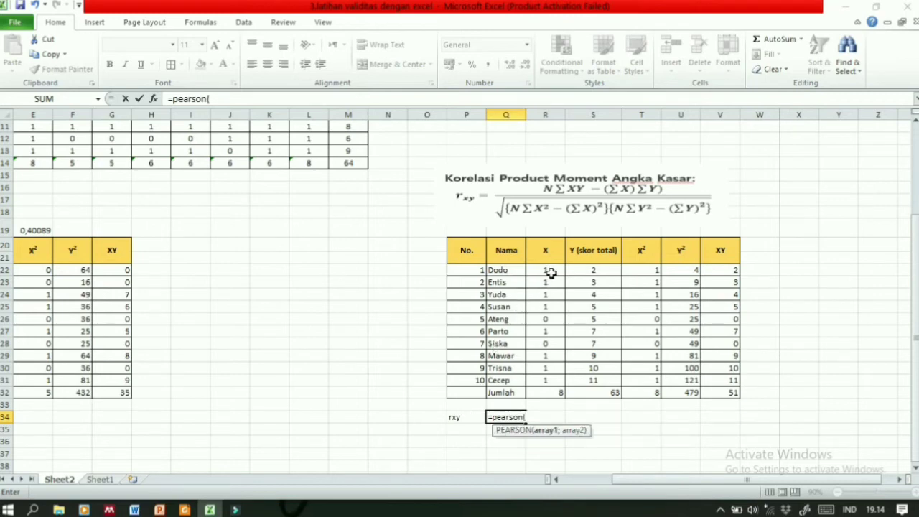
drag(552, 270, 555, 381)
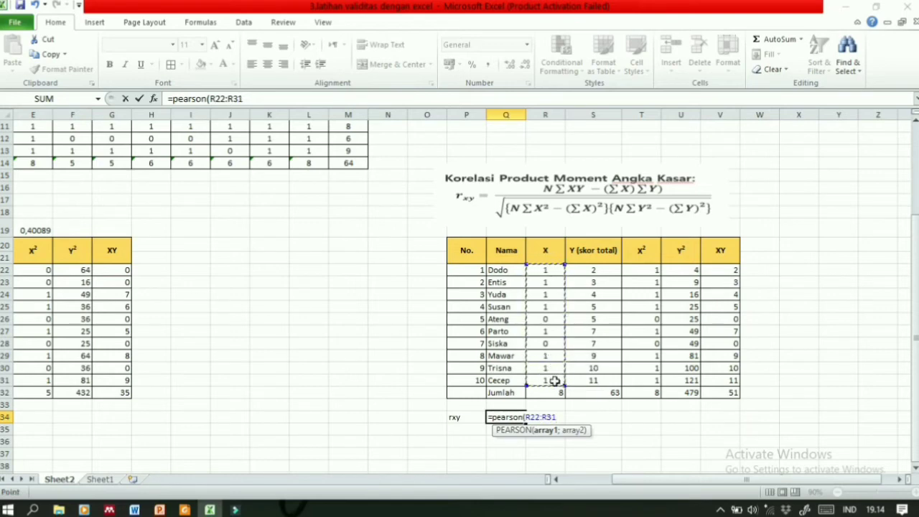
text(;)
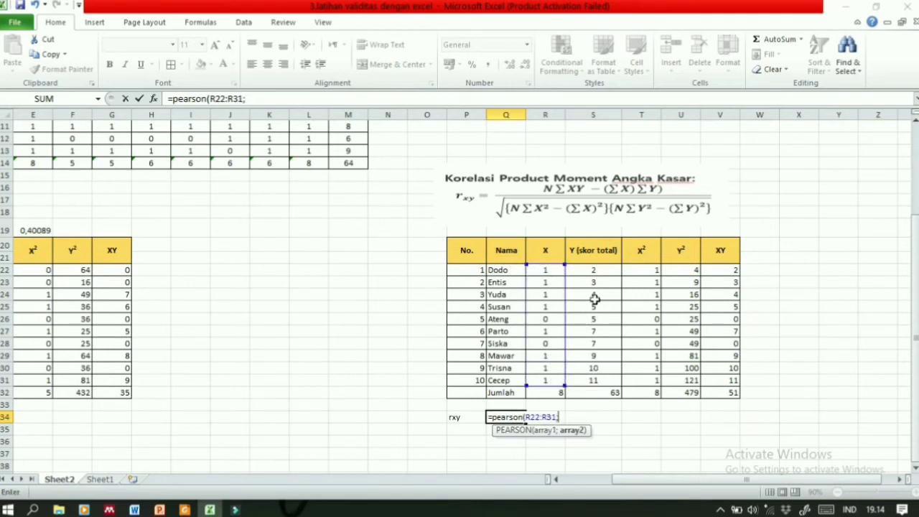
drag(605, 268, 606, 380)
text())
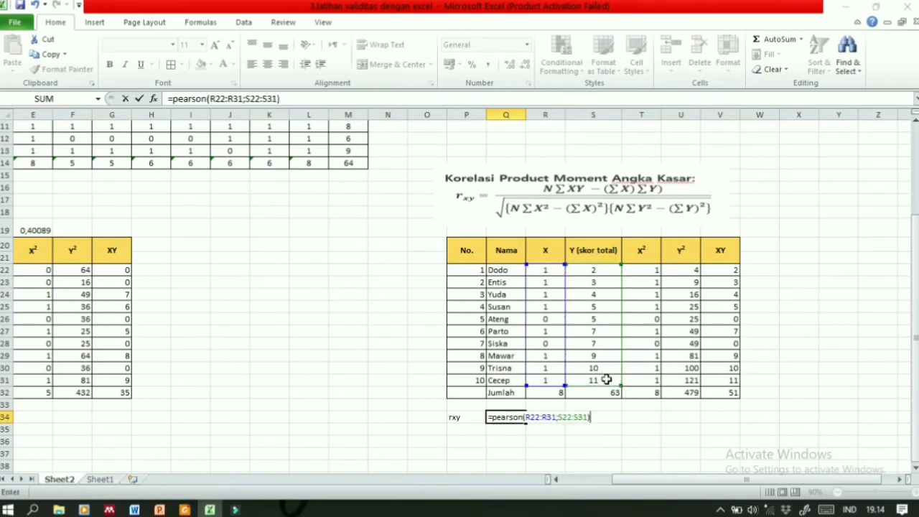
key(Return)
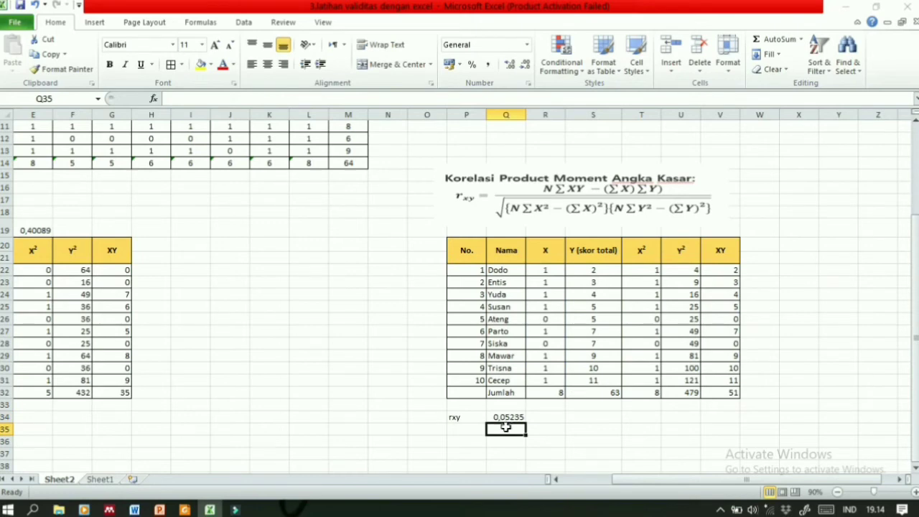
Calculate the same correlation in Q35 with =correl(R22:R31;S22:S31)
text(=)
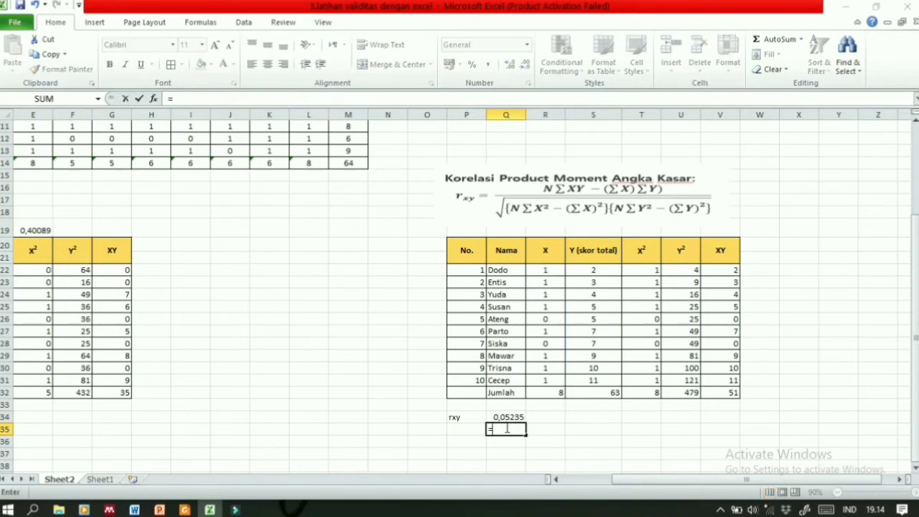
text(corr)
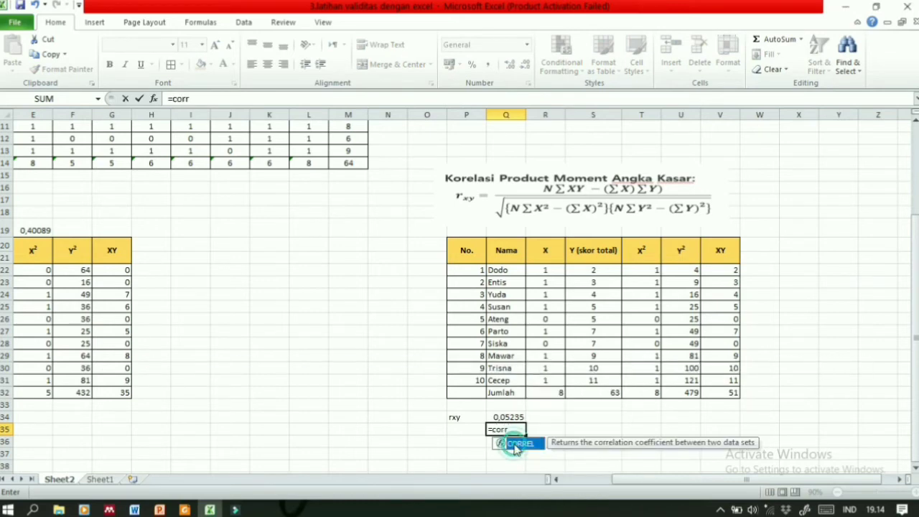
click(515, 429)
text(el()
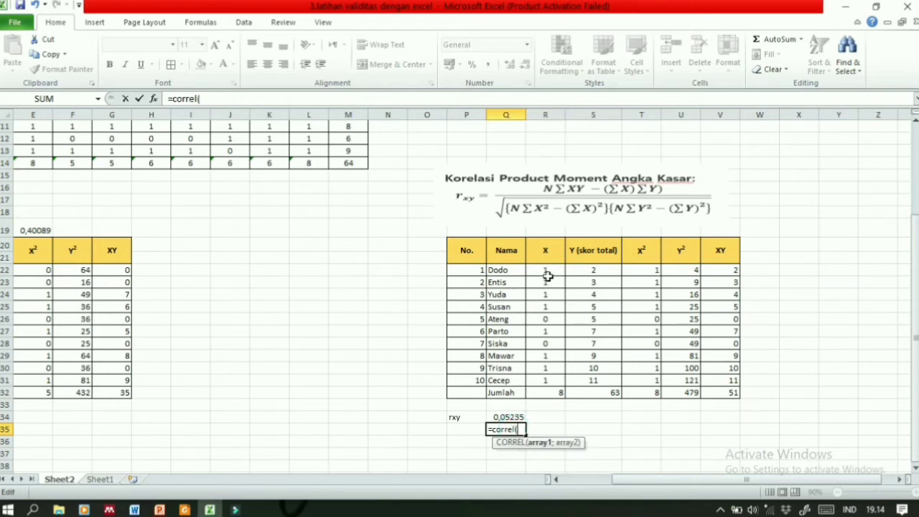
drag(545, 270, 546, 381)
text(;)
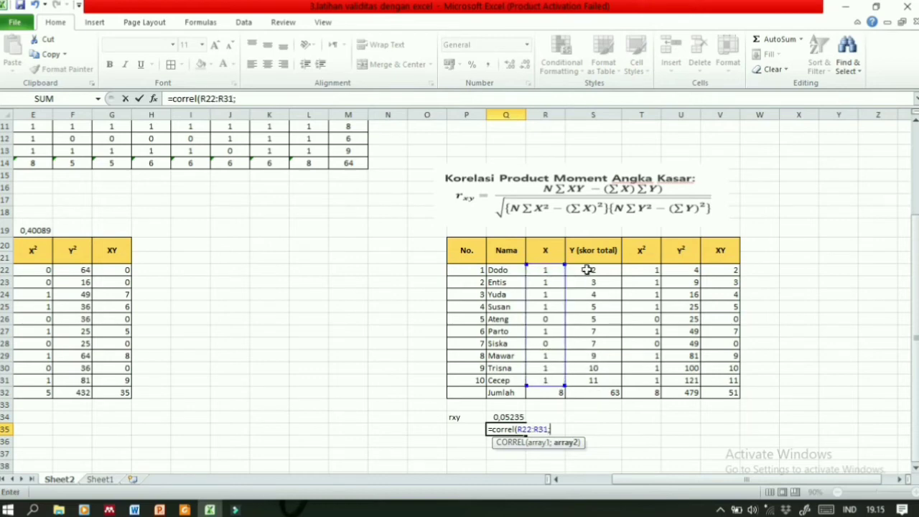
drag(591, 267, 600, 380)
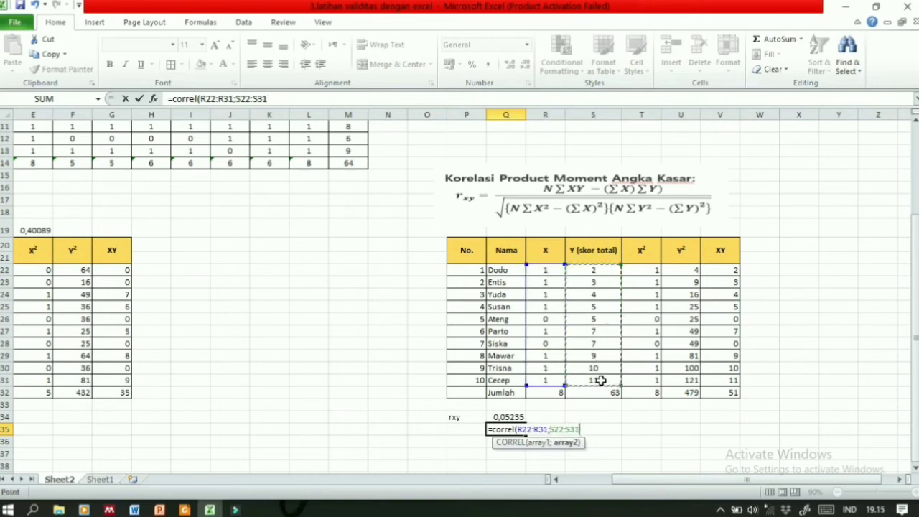
text())
key(Return)
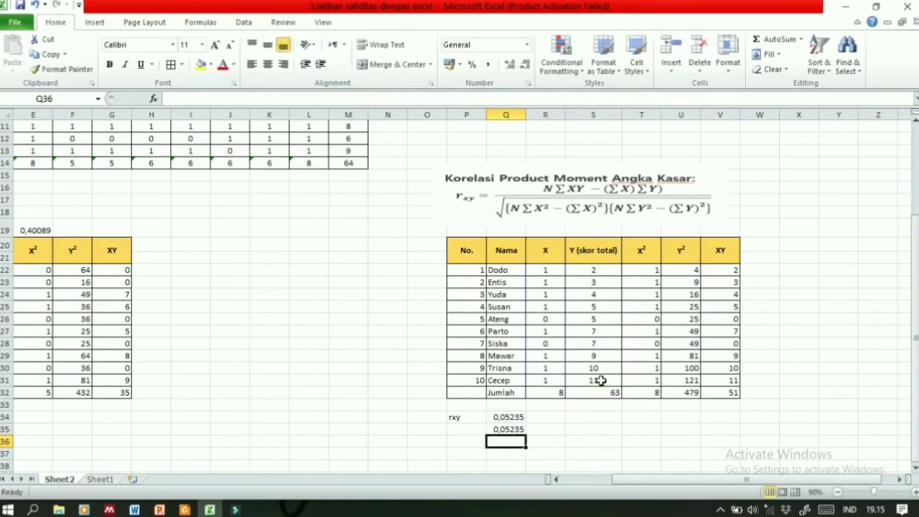
Begin the manual product moment formula in Q36 with the numerator and division, =((10*V32-(R32*S32))/(
text(=)
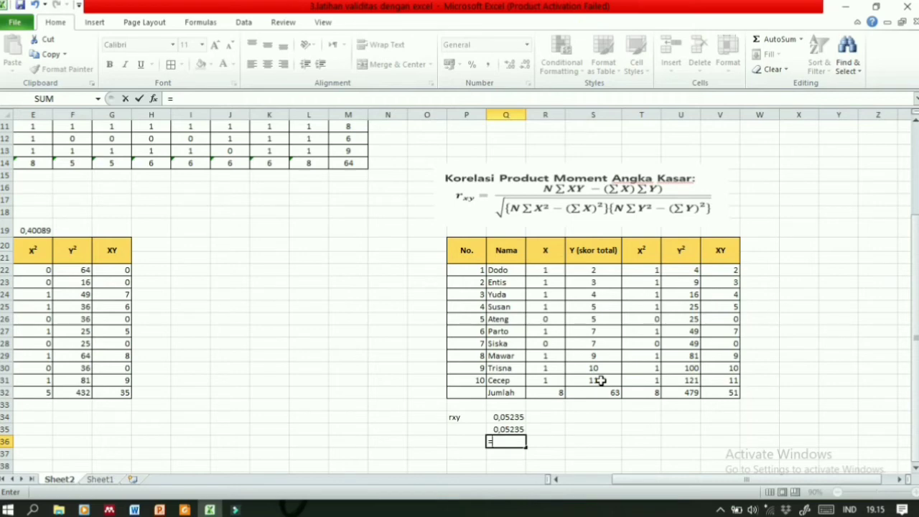
text(((10)
text(*)
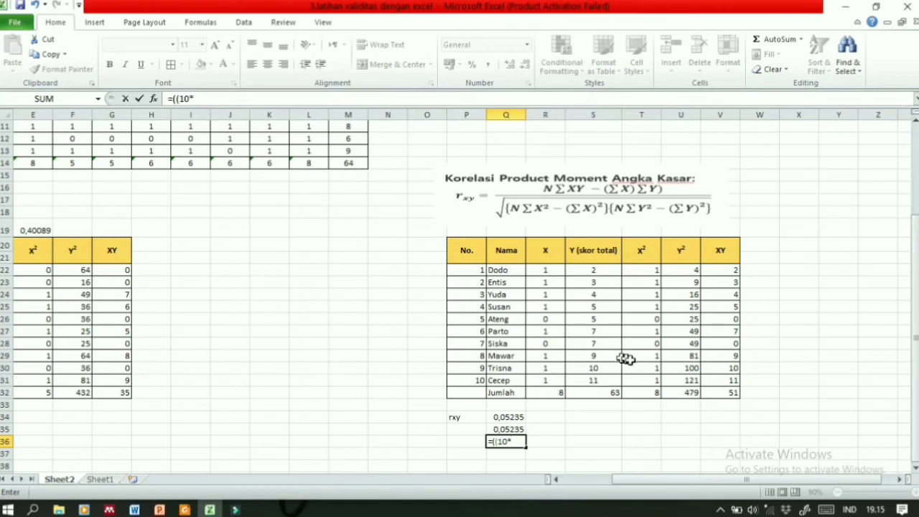
click(714, 391)
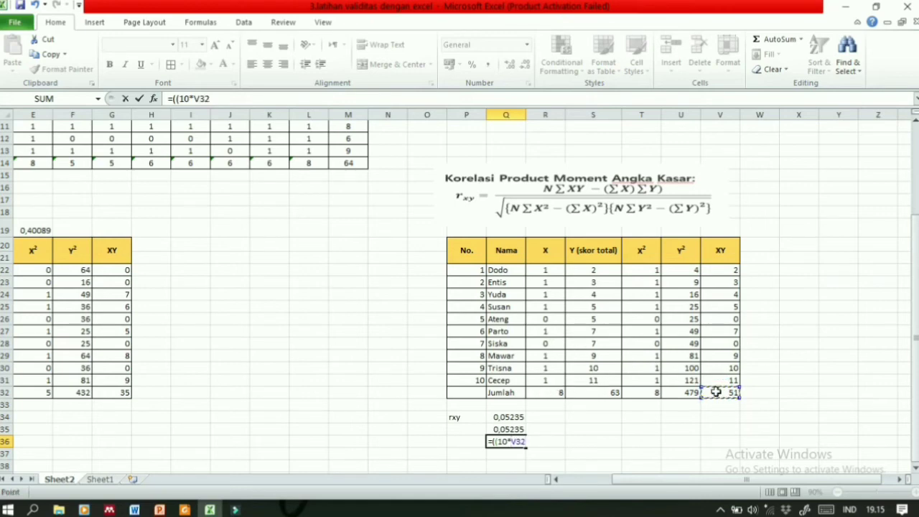
text(-()
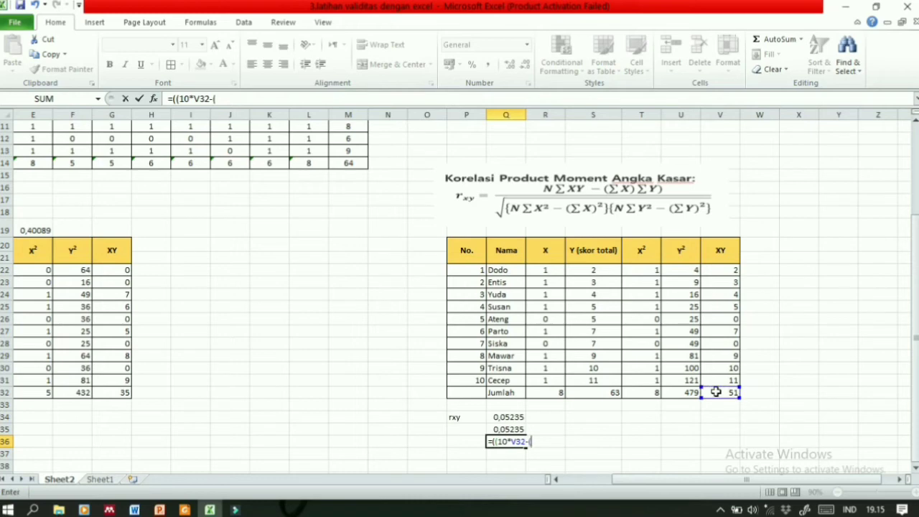
click(548, 395)
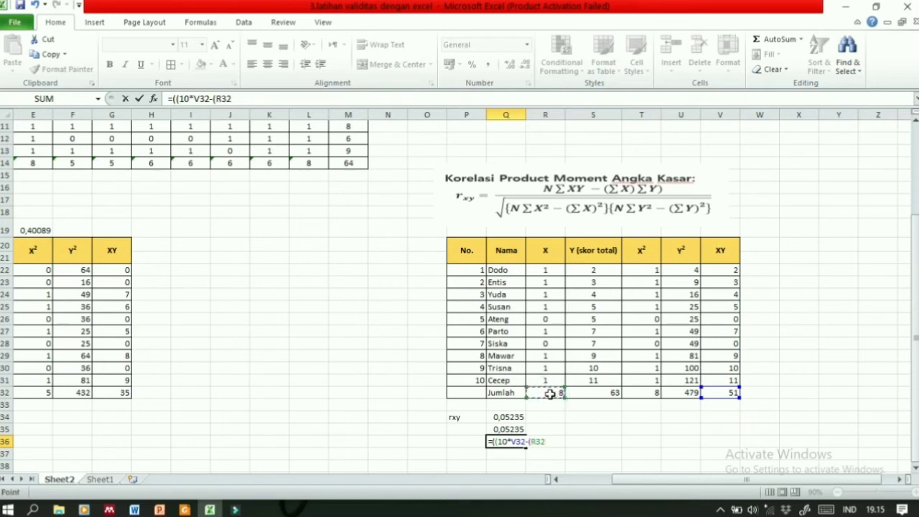
text(*)
click(576, 394)
text())
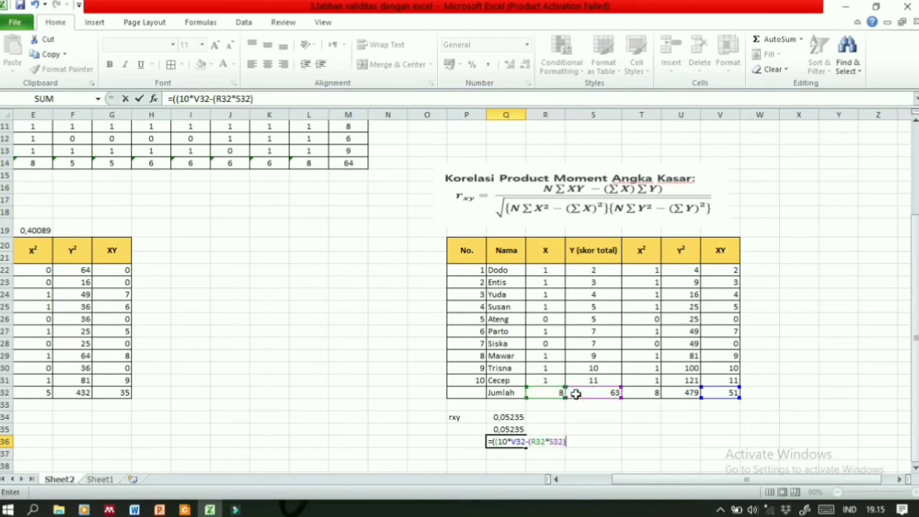
text()/()
Continue the Q36 formula's denominator with the square root and its X factor, SQRT(((10*T32-(R32)^2)
text(SQ)
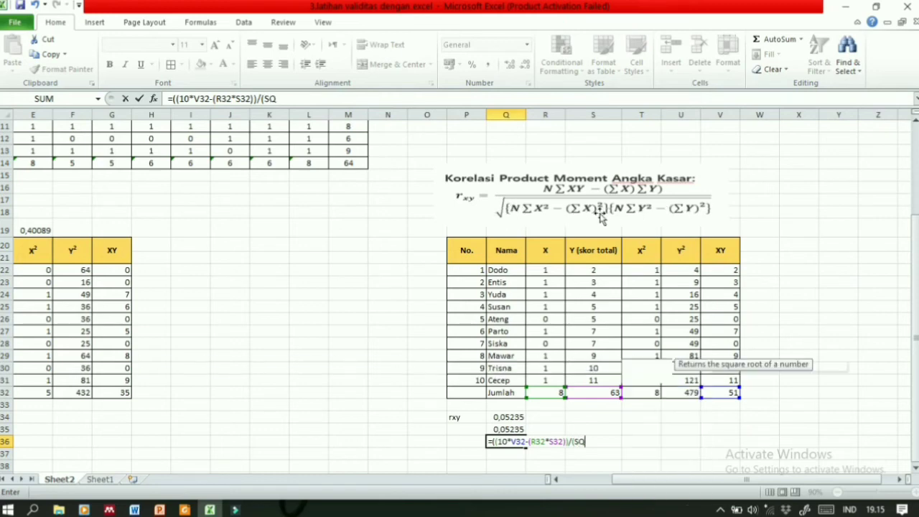
text(RT)
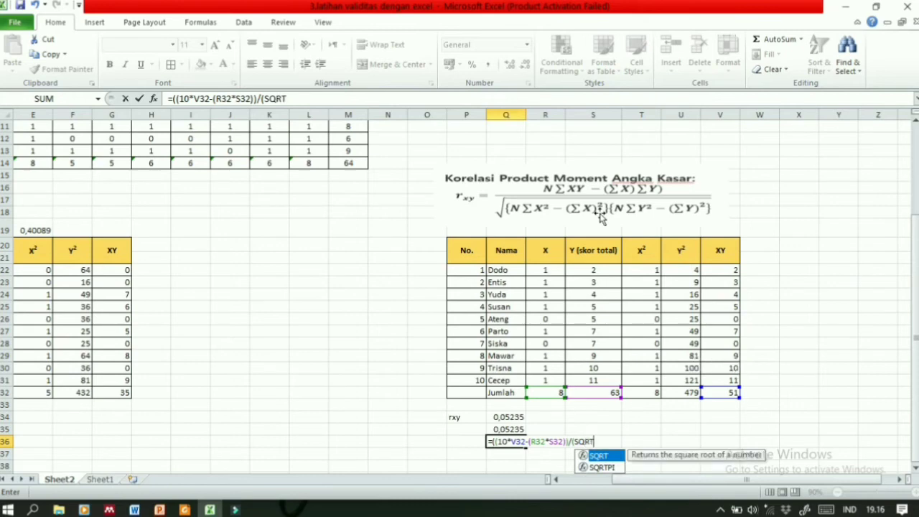
text((()
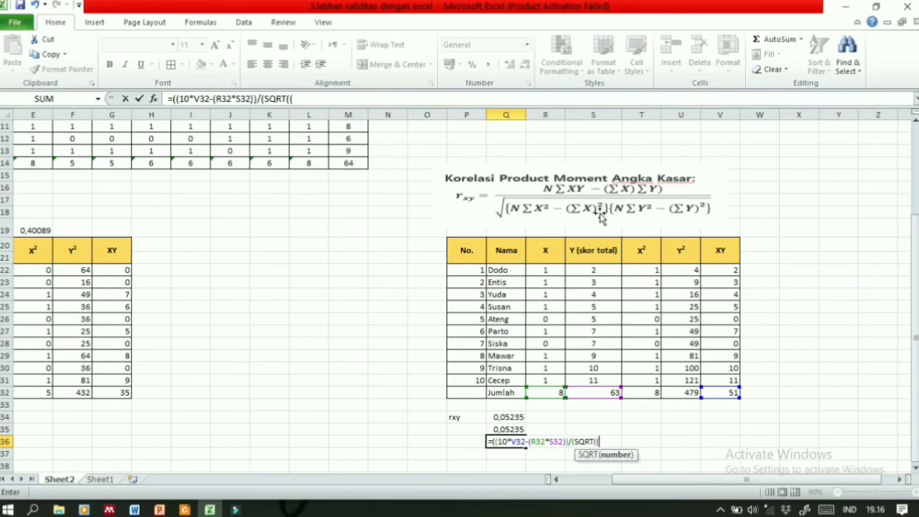
text((10*)
click(657, 391)
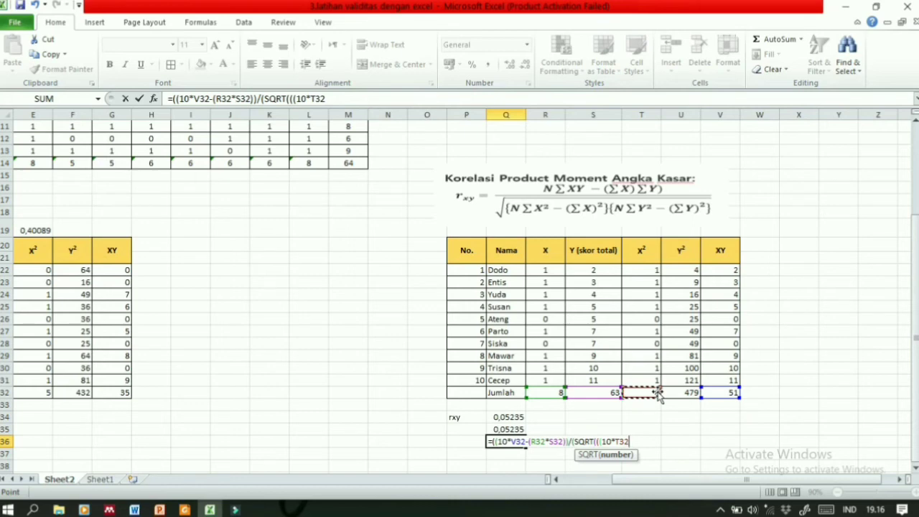
text(-()
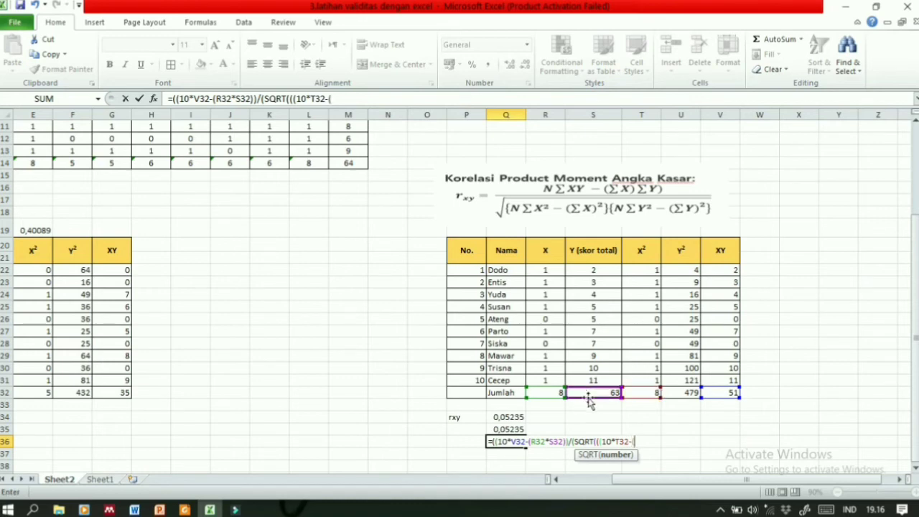
click(546, 392)
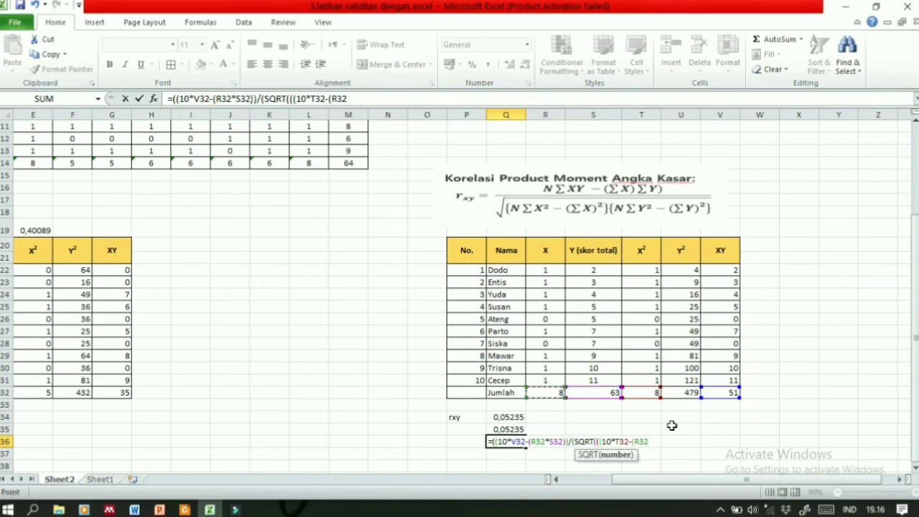
text()^2))
Complete the Q36 formula with the Y factor *(10*U32-(S32)^2) and accept the proposed correction of its closing parentheses
text(*()
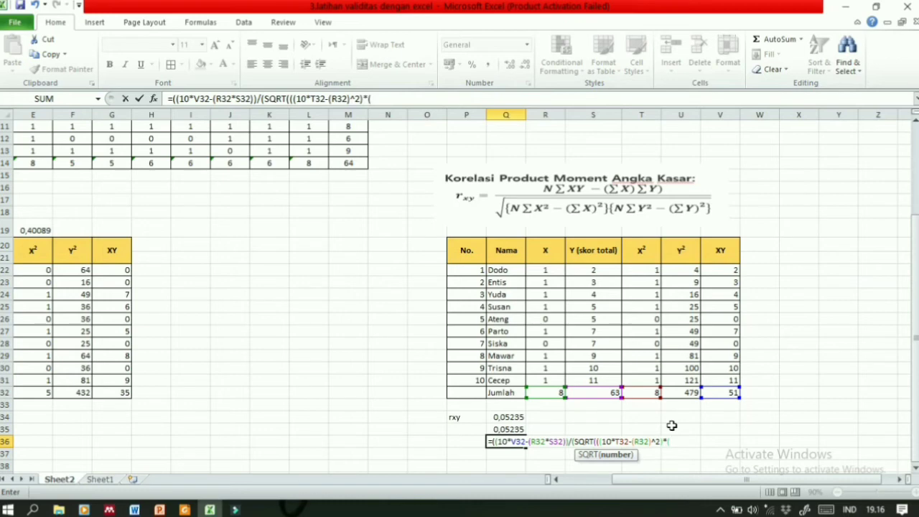
text(10*)
click(685, 392)
text(-)
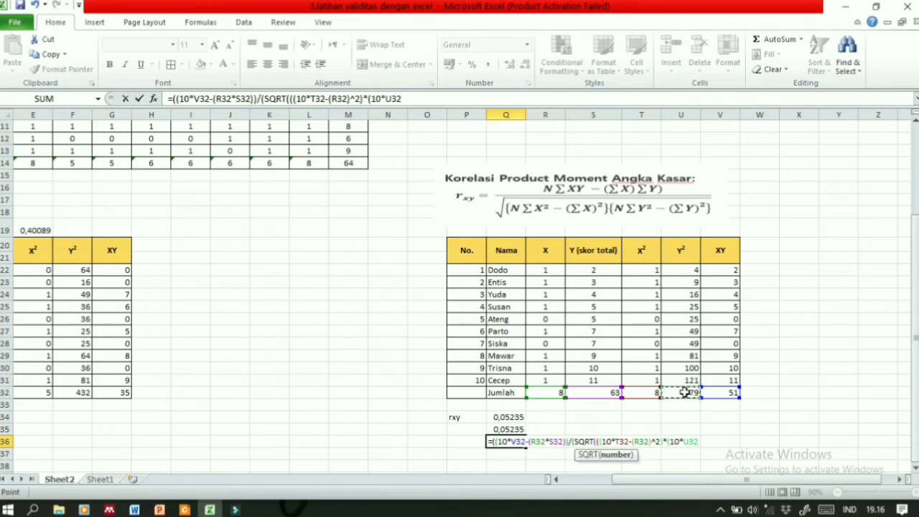
text(()
click(606, 392)
text())
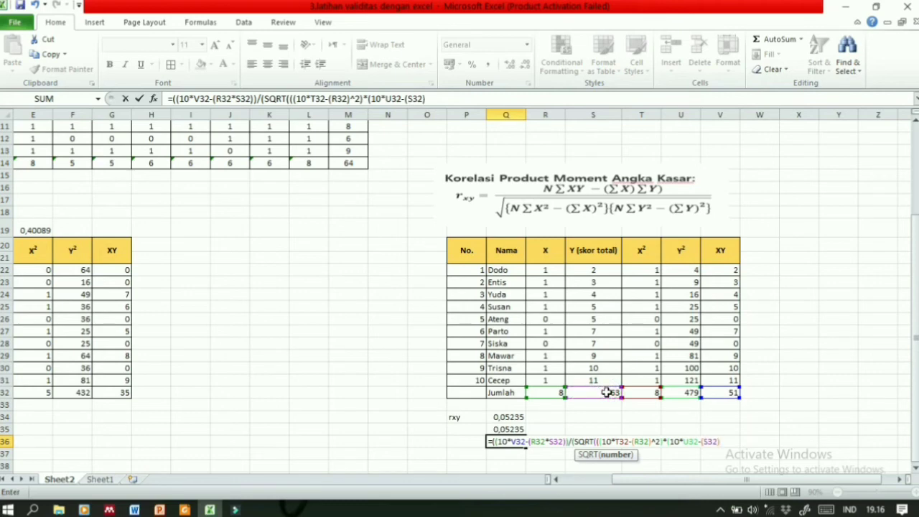
text(^2)
key(Return)
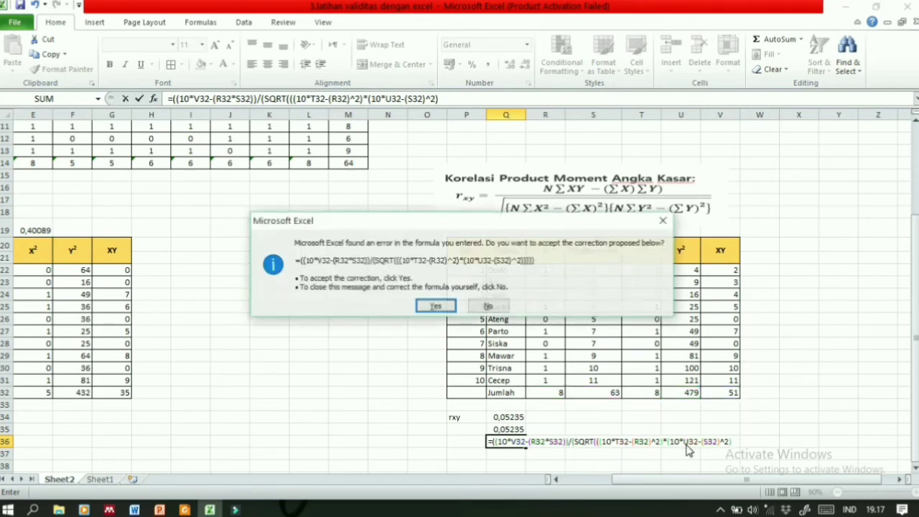
click(435, 306)
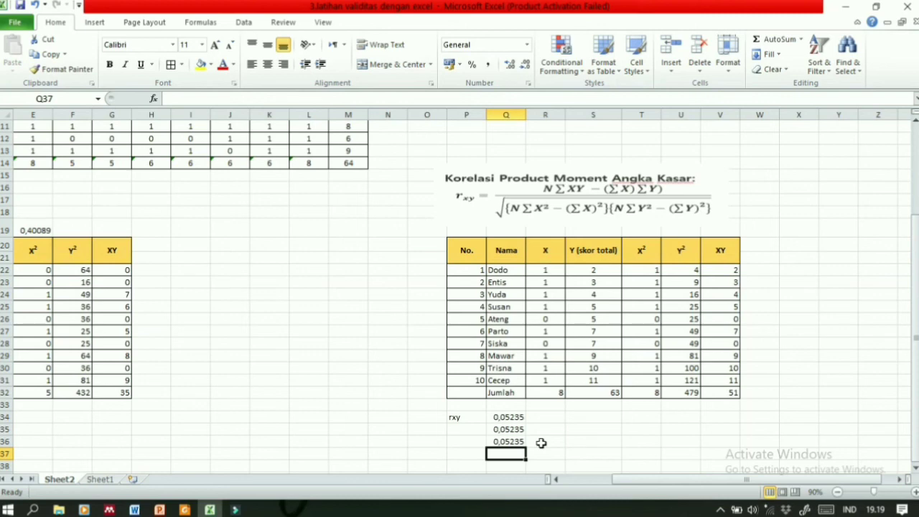
click(718, 508)
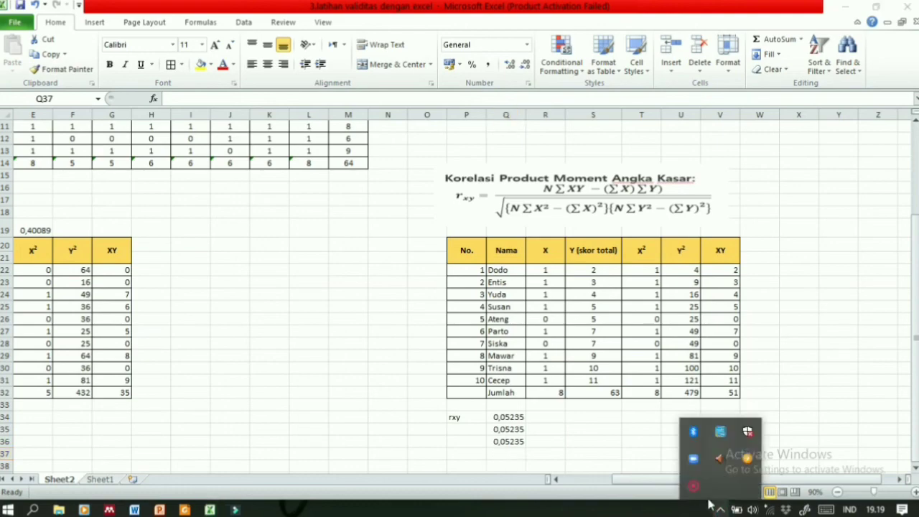